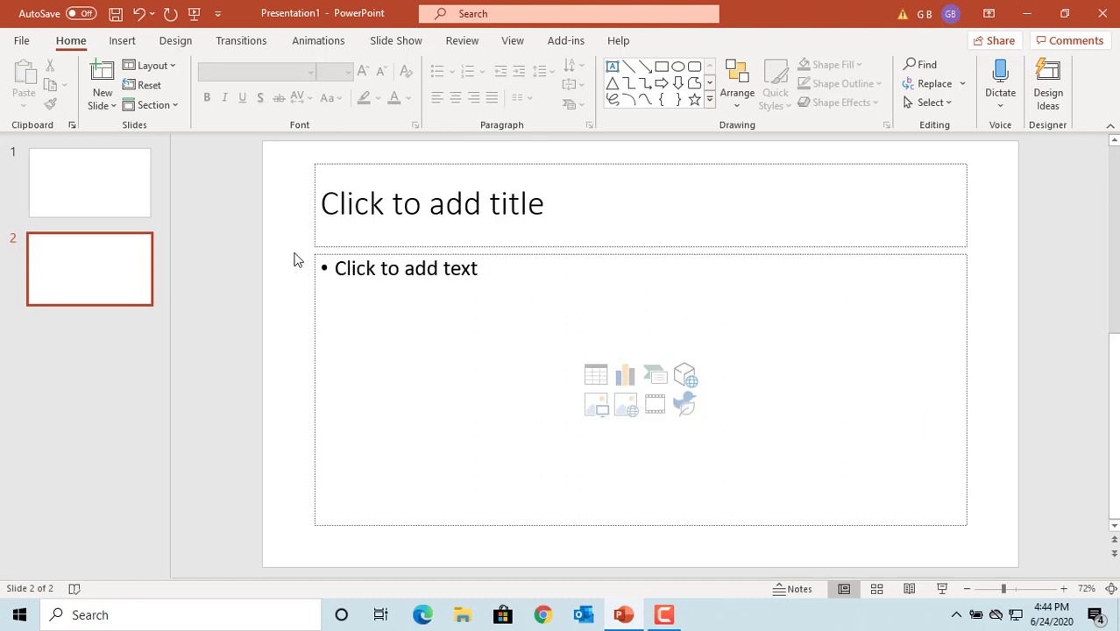
- Show the Insert ribbon commands for slide 2
{"action": "left_click", "coordinate": [123, 44]}
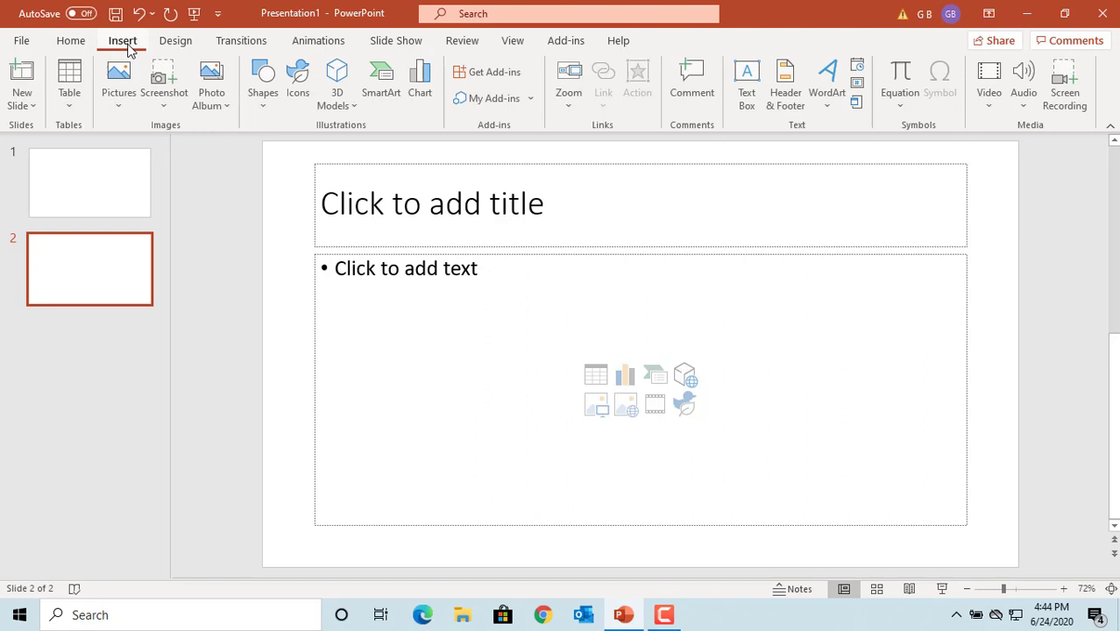
- Insert a plain Line chart on slide 2 after previewing the stacked and marker variants
{"action": "left_click", "coordinate": [425, 87]}
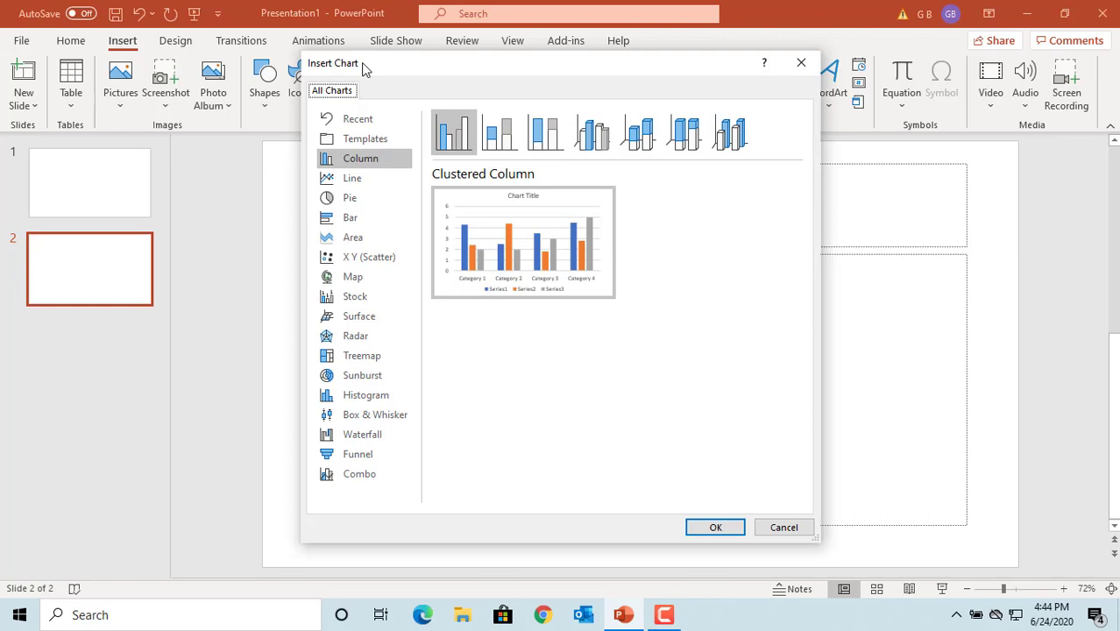
{"action": "left_click", "coordinate": [360, 183]}
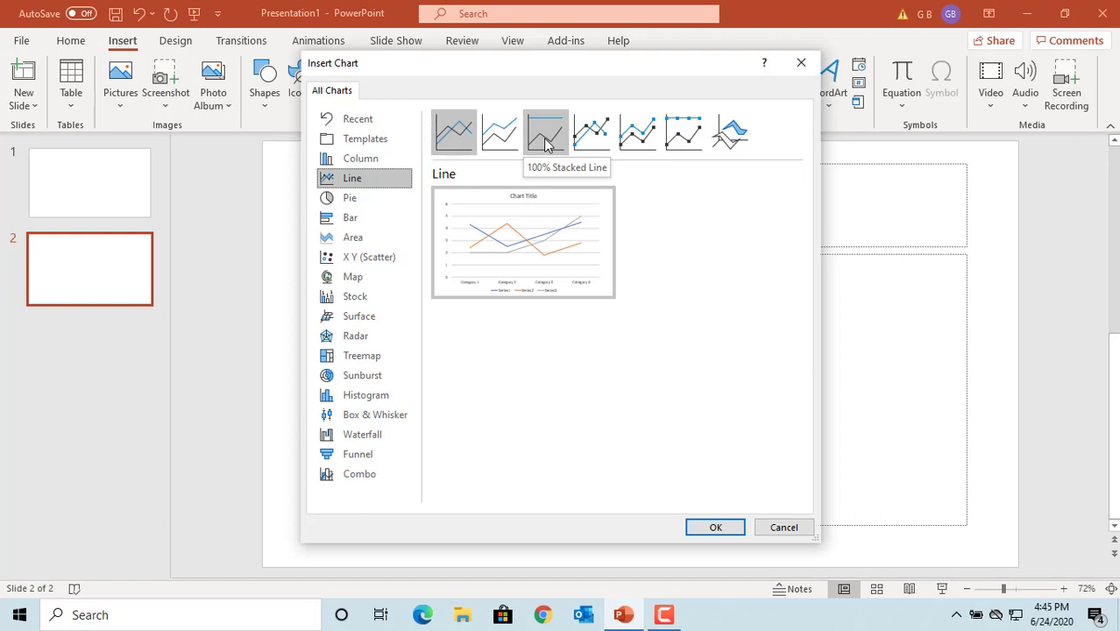
{"action": "left_click", "coordinate": [500, 139]}
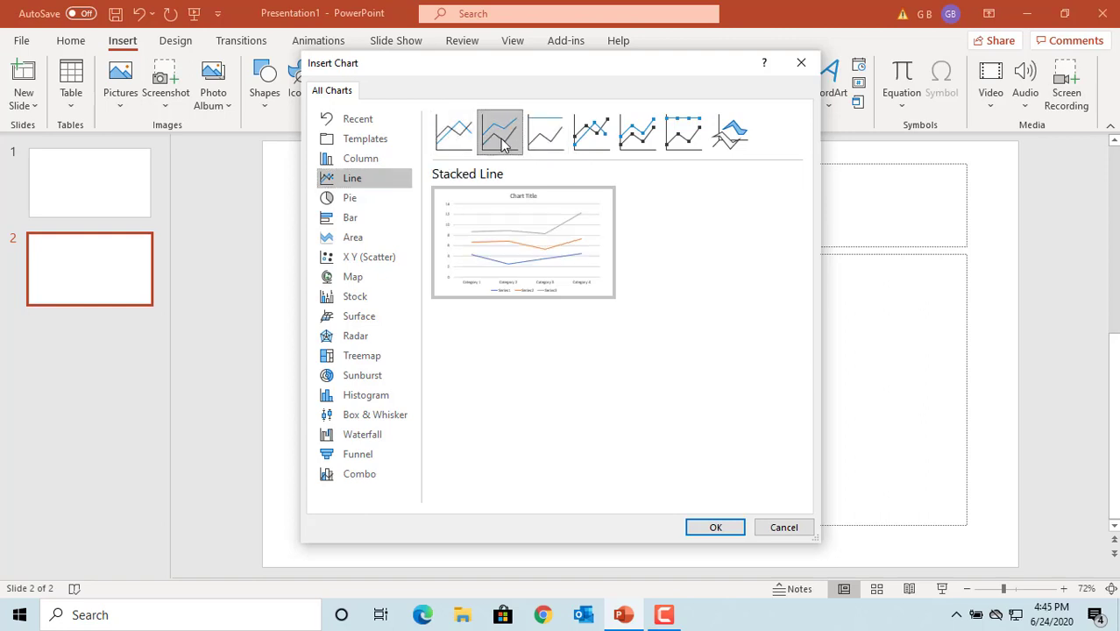
{"action": "left_click", "coordinate": [547, 136]}
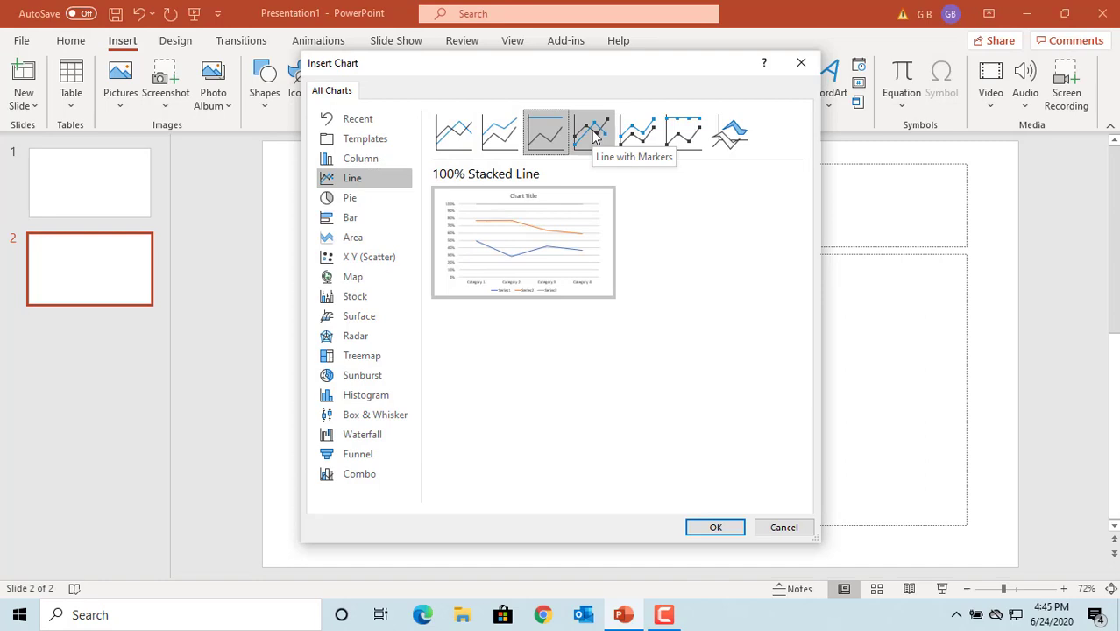
{"action": "left_click", "coordinate": [593, 133]}
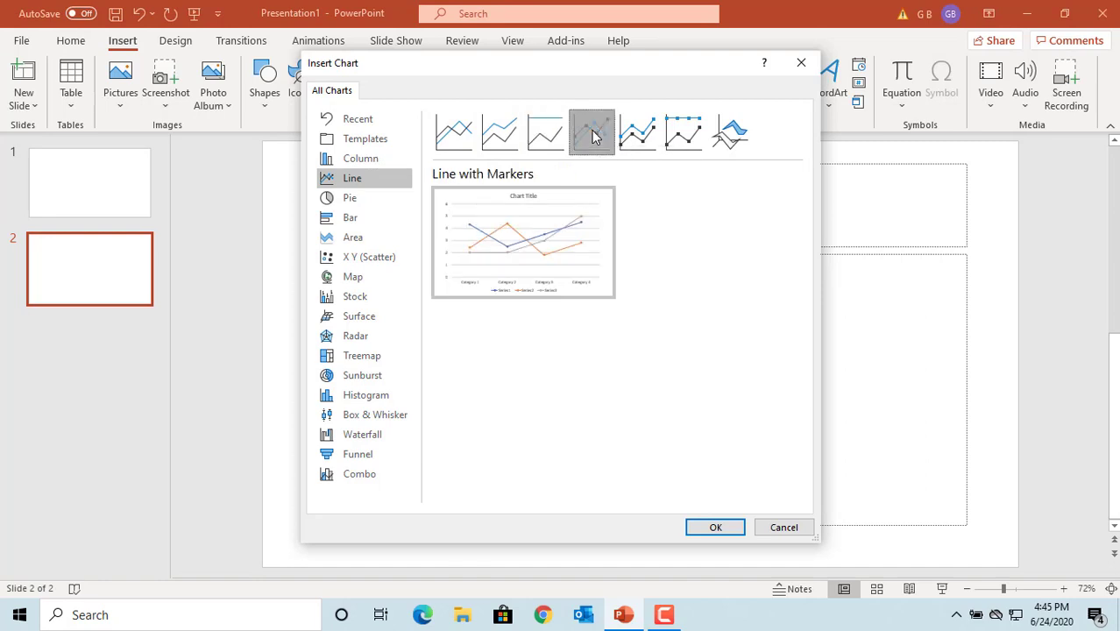
{"action": "left_click", "coordinate": [447, 143]}
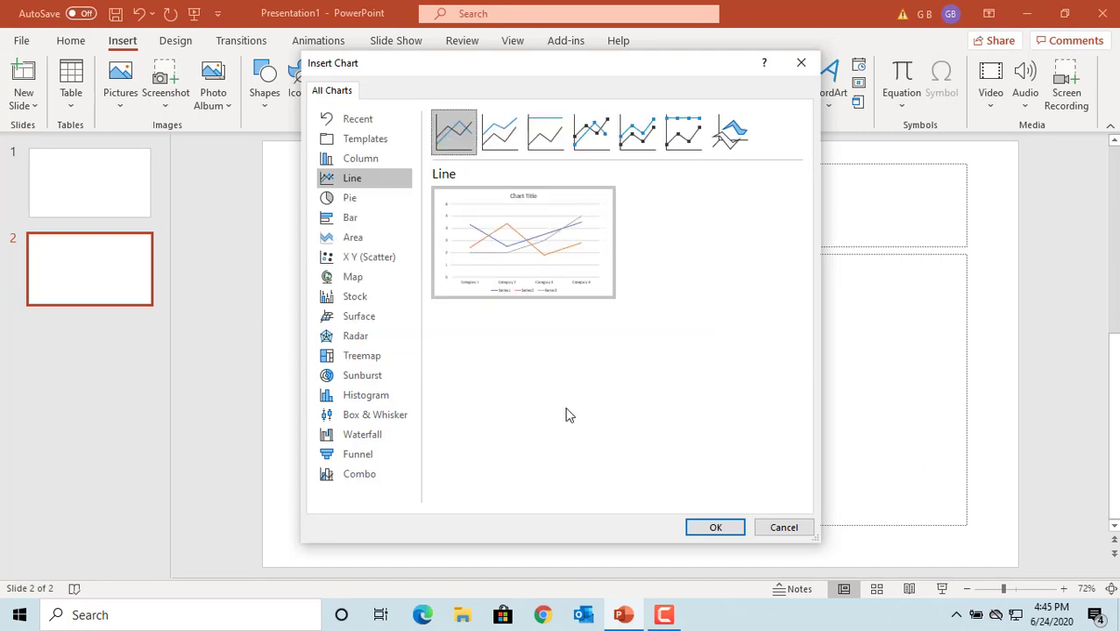
{"action": "left_click", "coordinate": [714, 526]}
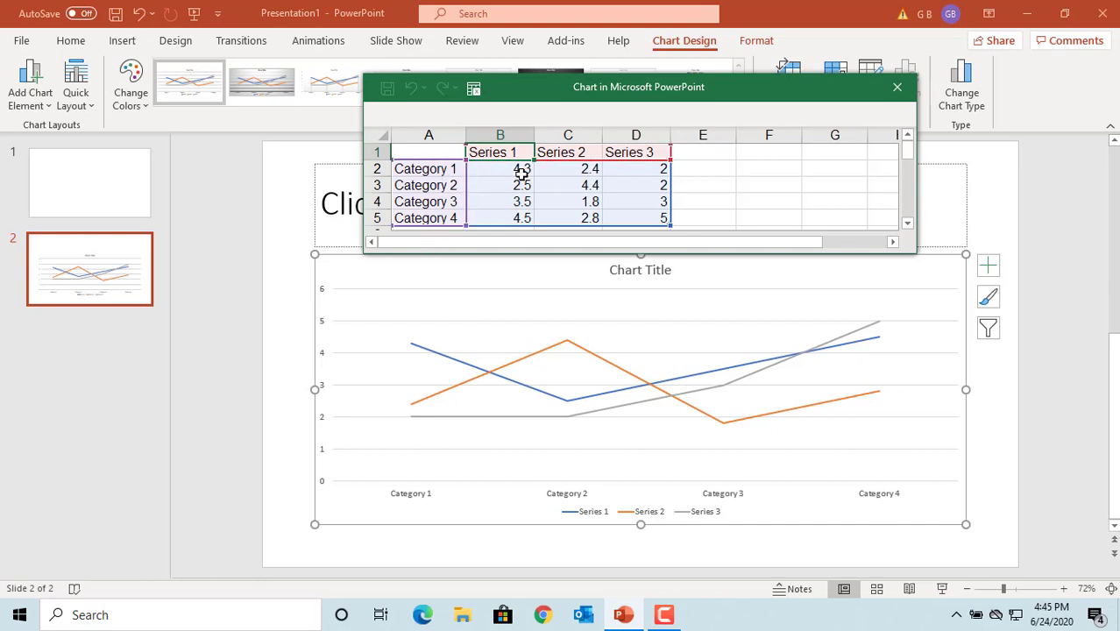
- Enter the years 2015, 2016, 2017, 2018 and 2019 in cells A2 to A6
{"action": "left_click", "coordinate": [442, 168]}
{"action": "type", "text": "2015"}
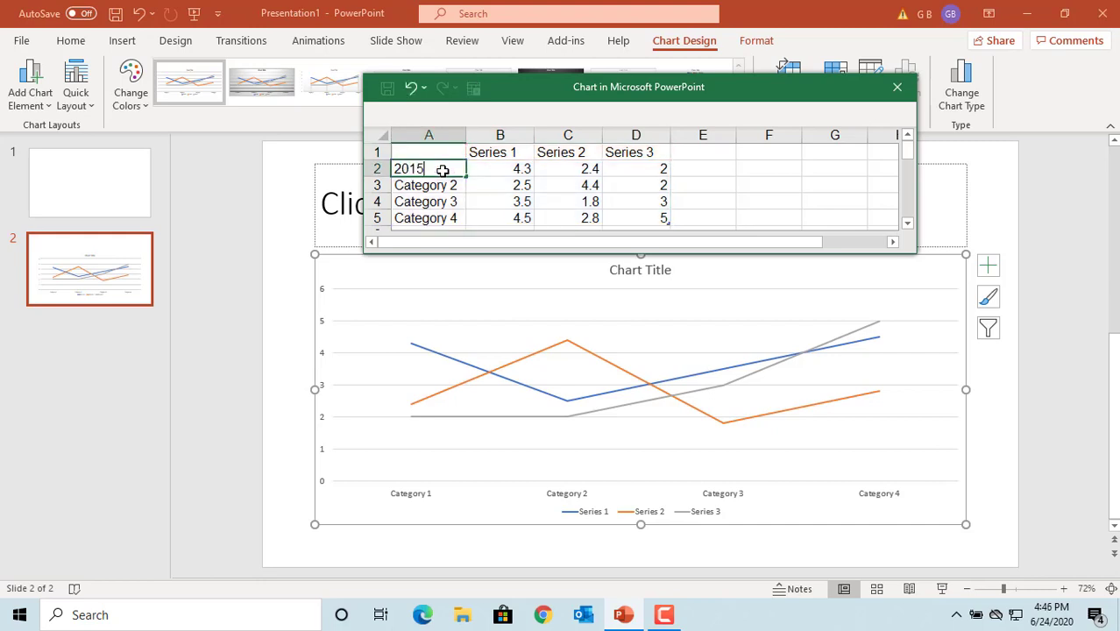
{"action": "key", "text": "Return"}
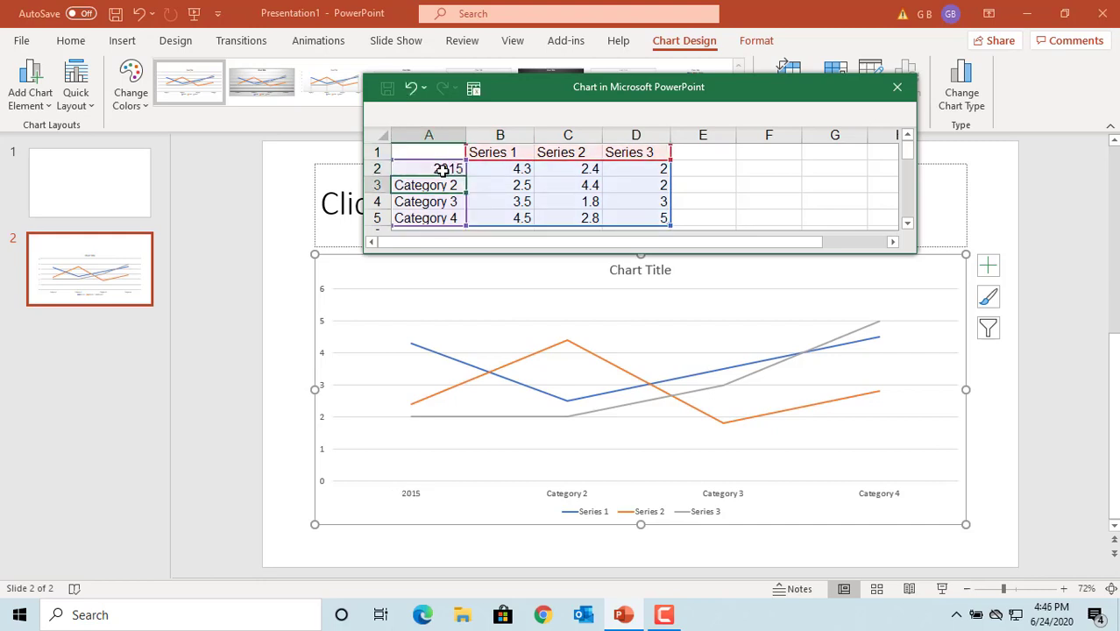
{"action": "type", "text": "201"}
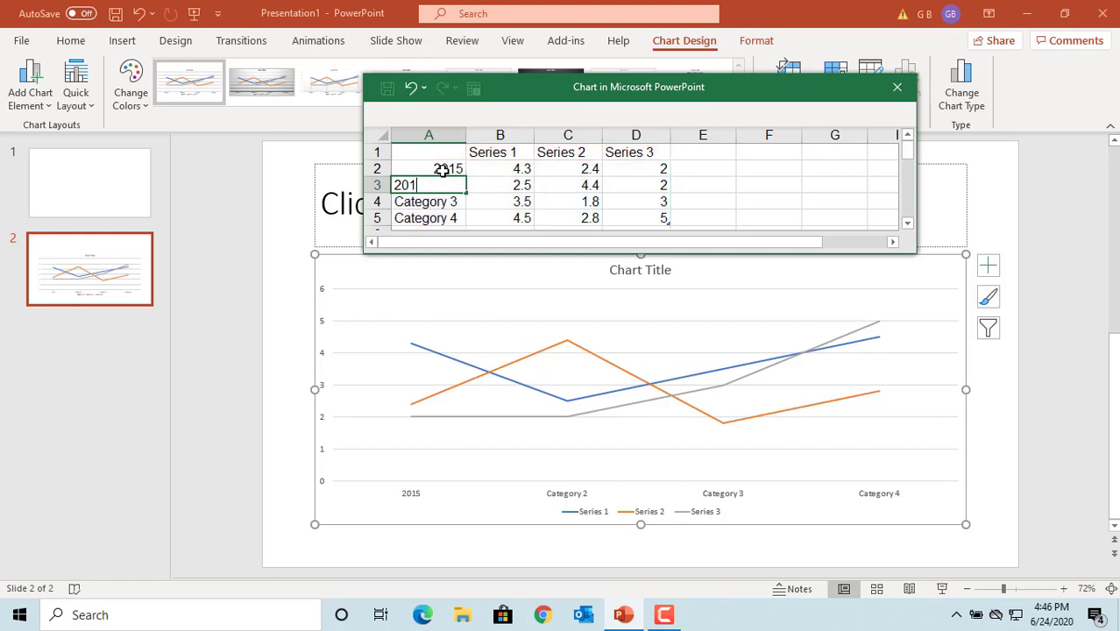
{"action": "type", "text": "6"}
{"action": "key", "text": "Return"}
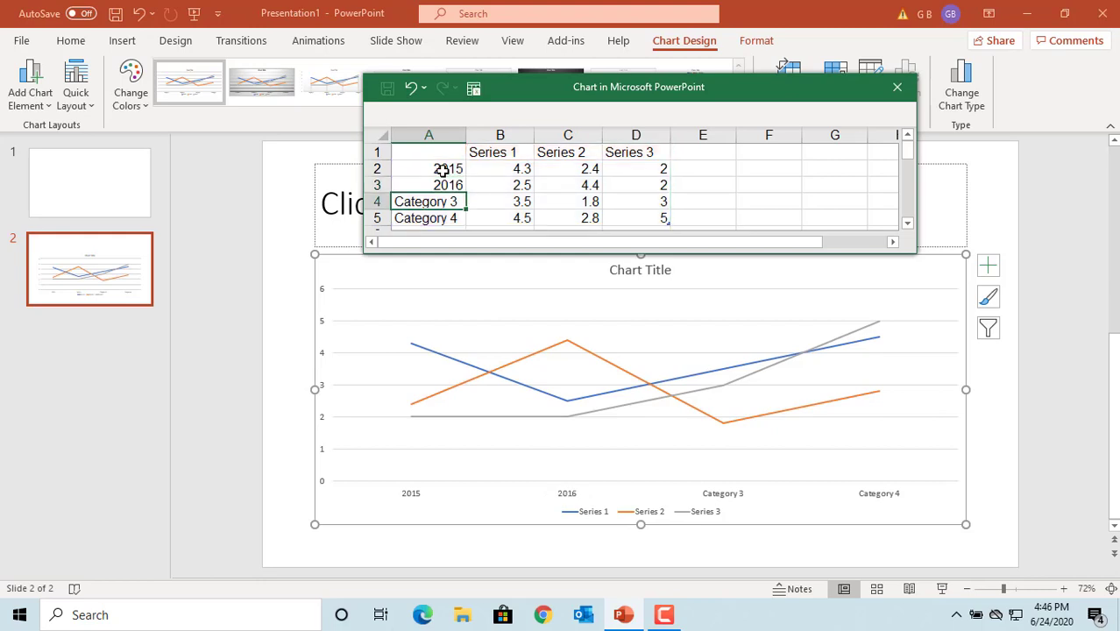
{"action": "type", "text": "2017"}
{"action": "key", "text": "Return"}
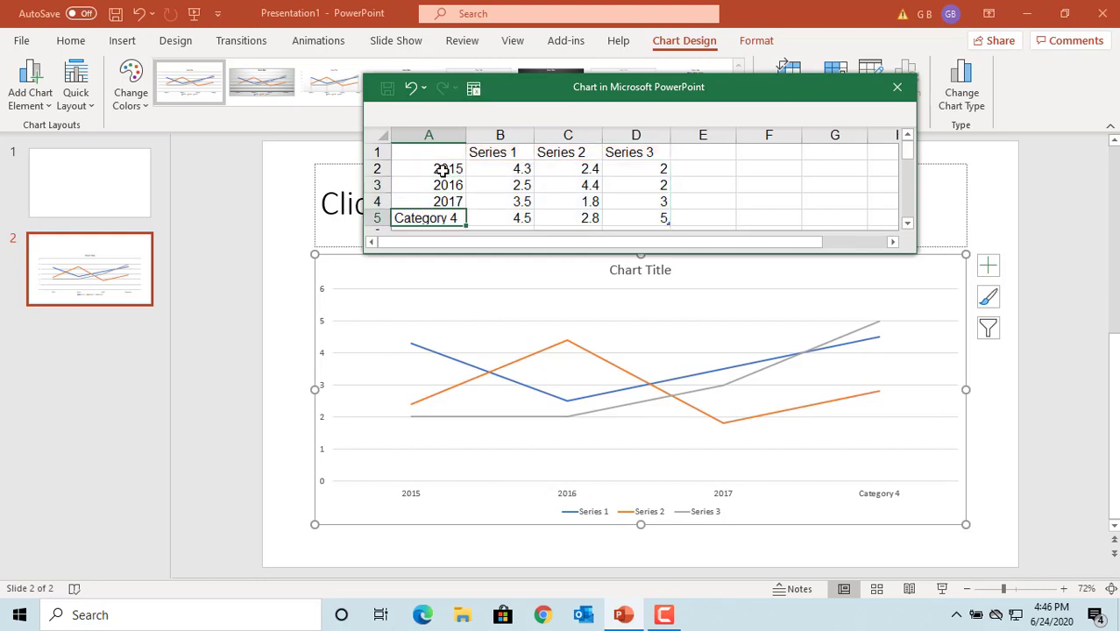
{"action": "type", "text": "2018"}
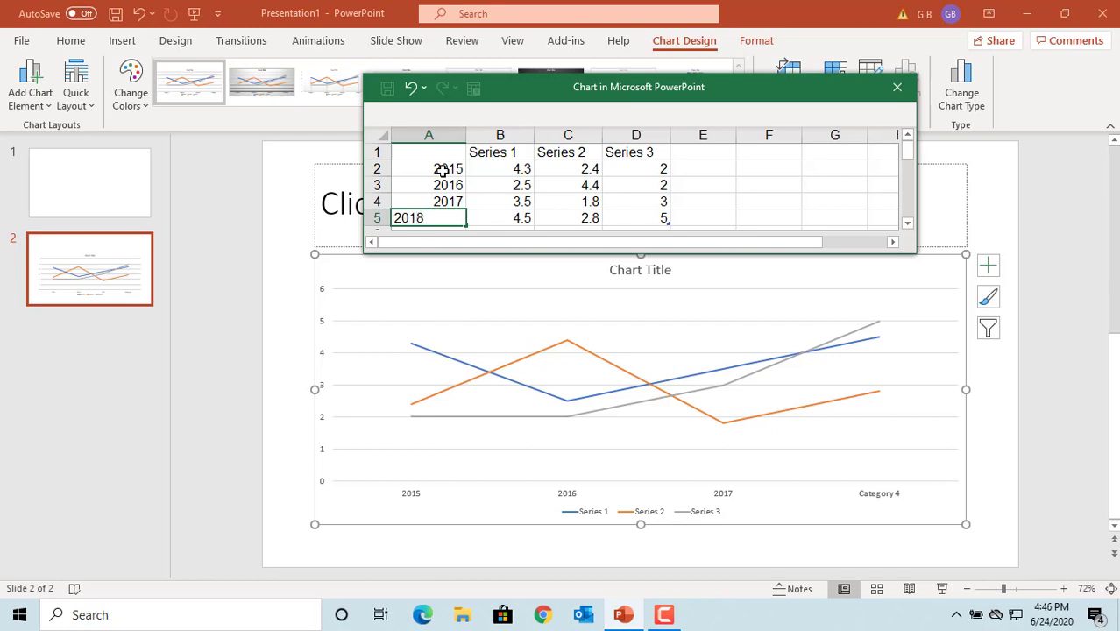
{"action": "key", "text": "Return"}
{"action": "type", "text": "2019"}
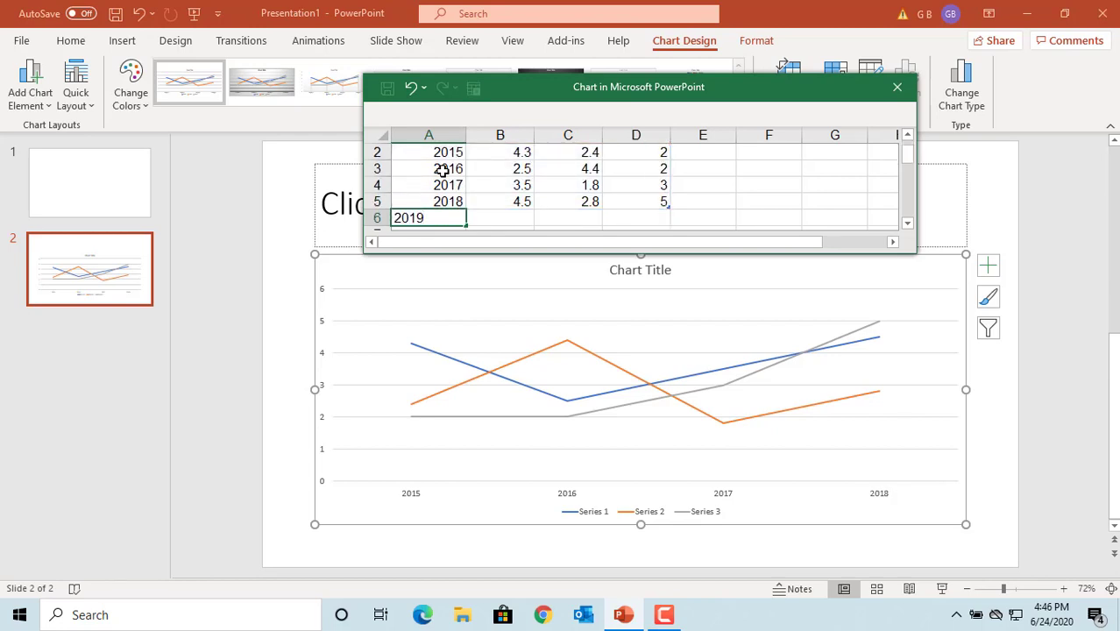
{"action": "key", "text": "Return"}
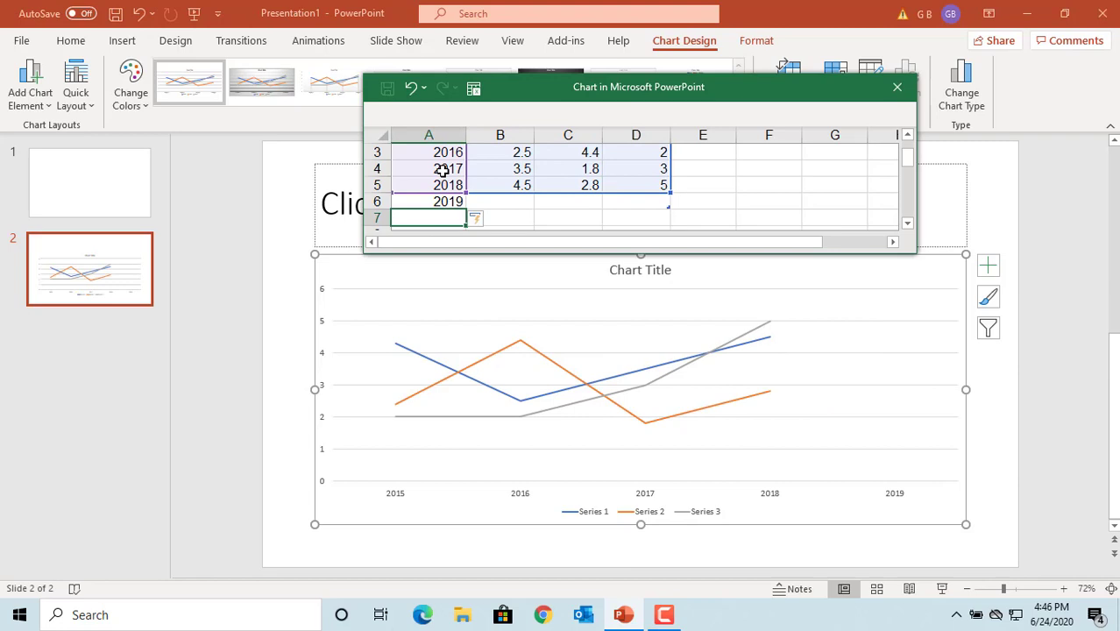
{"action": "key", "text": "Up"}
{"action": "key", "text": "Up"}
{"action": "key", "text": "Up"}
{"action": "key", "text": "Up"}
{"action": "key", "text": "Up"}
{"action": "key", "text": "Up"}
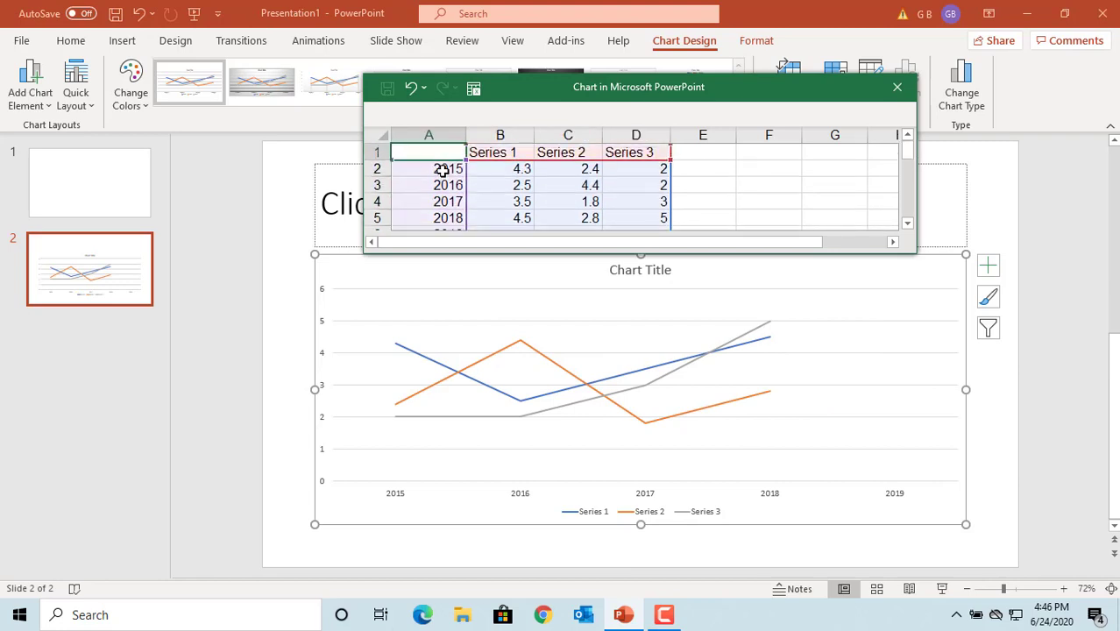
{"action": "key", "text": "Right"}
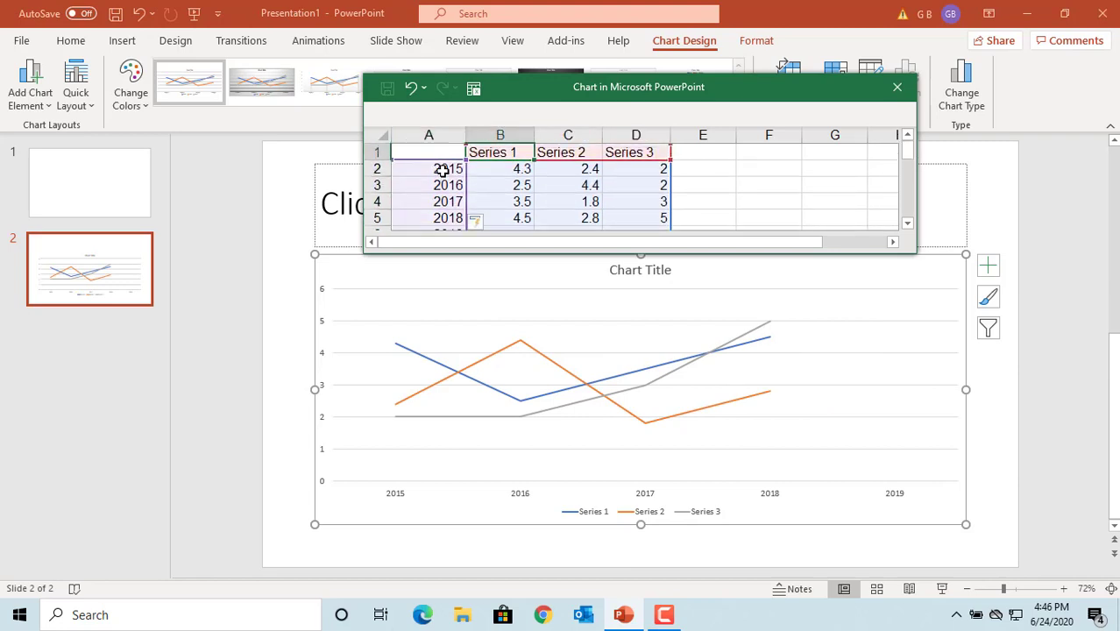
- Name the series Qtr1, Qtr2, Qtr3 and Qtr4 in the header row
{"action": "type", "text": "Qtr1"}
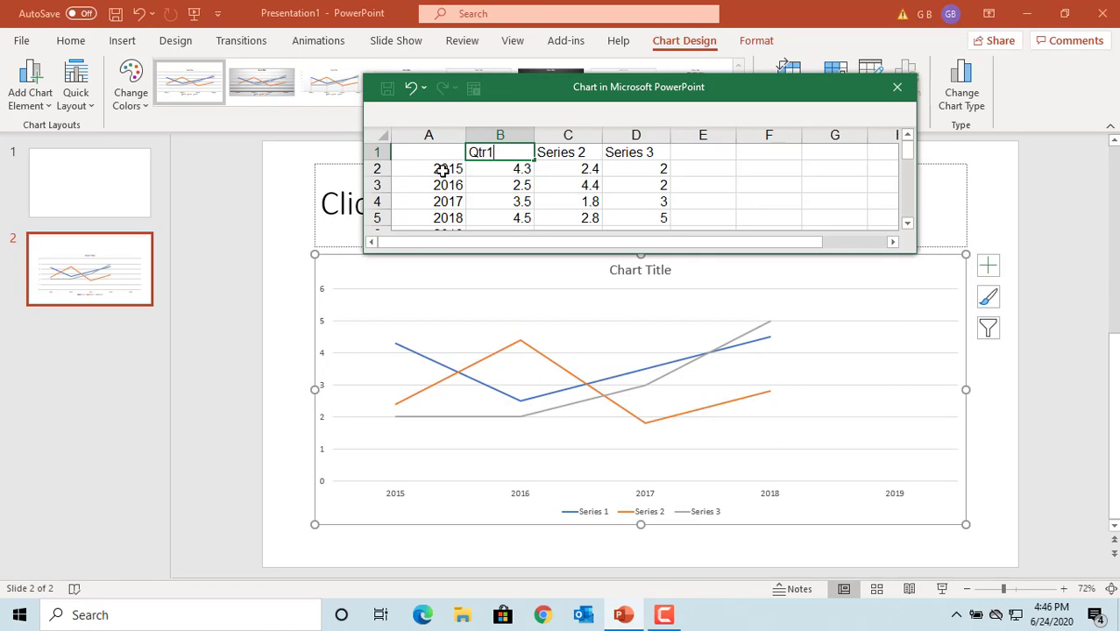
{"action": "key", "text": "Tab"}
{"action": "type", "text": "Qtr2"}
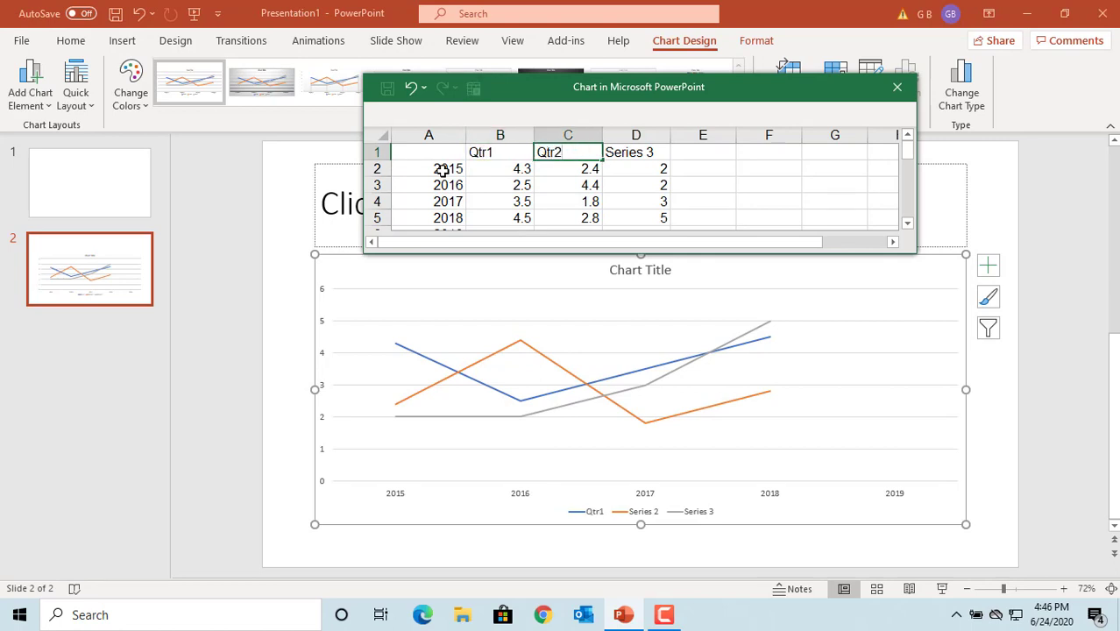
{"action": "key", "text": "Tab"}
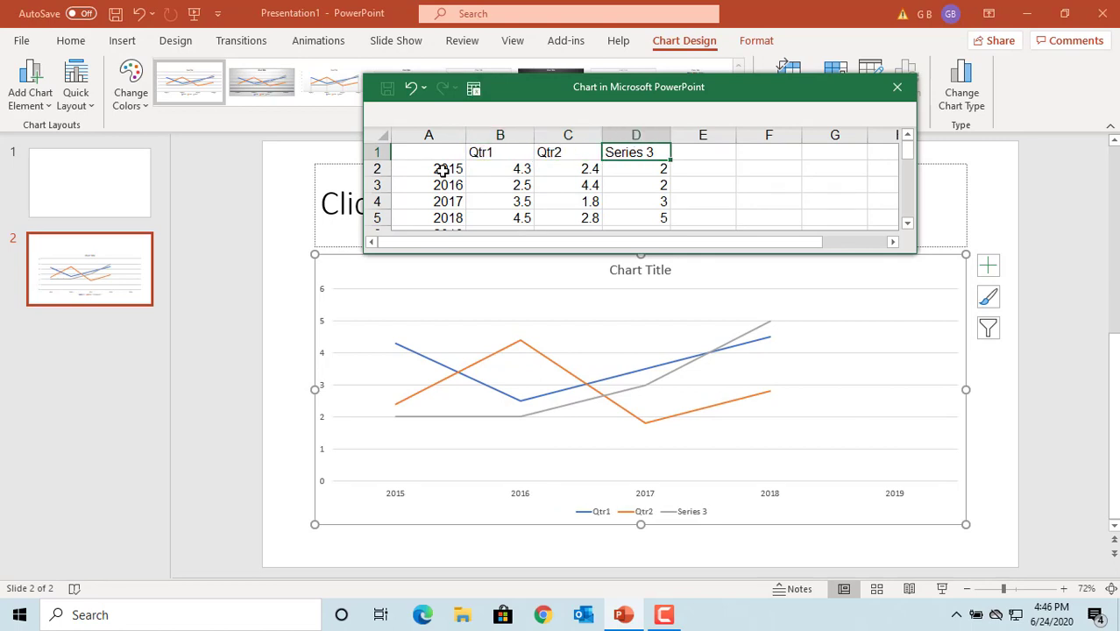
{"action": "type", "text": "Qtr3"}
{"action": "left_click", "coordinate": [442, 170]}
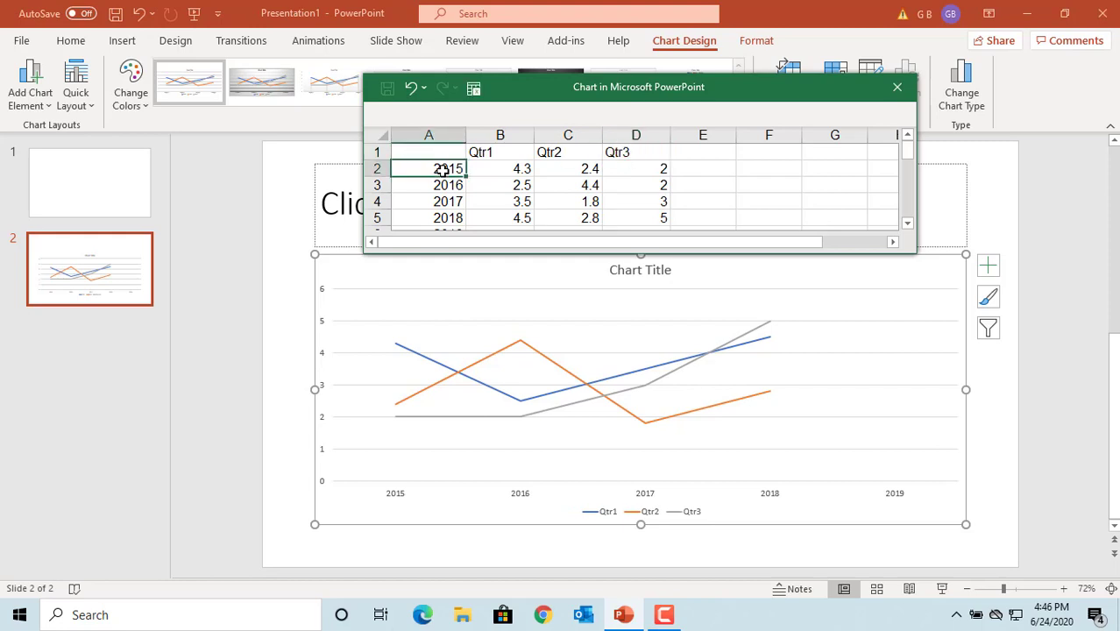
{"action": "left_click", "coordinate": [688, 151]}
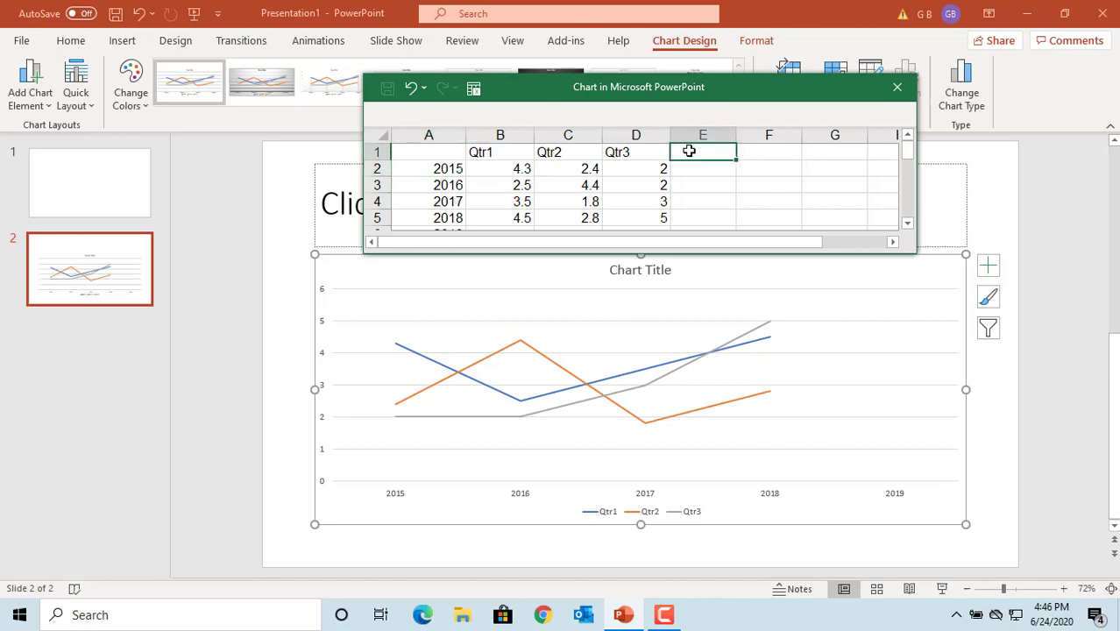
{"action": "type", "text": "Qtr4"}
{"action": "key", "text": "Return"}
- Enter the 2015 values 6.5, 8 and 7 for Qtr2 through Qtr4
{"action": "key", "text": "Left"}
{"action": "key", "text": "Left"}
{"action": "type", "text": "6.5"}
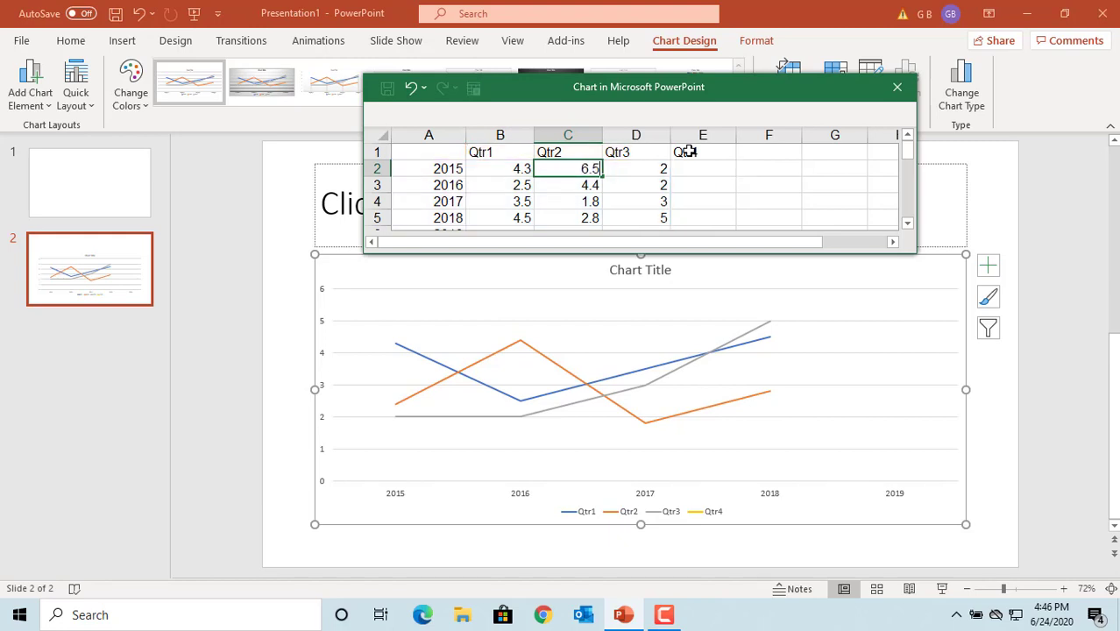
{"action": "key", "text": "Tab"}
{"action": "type", "text": "8"}
{"action": "key", "text": "Tab"}
{"action": "key", "text": "Tab"}
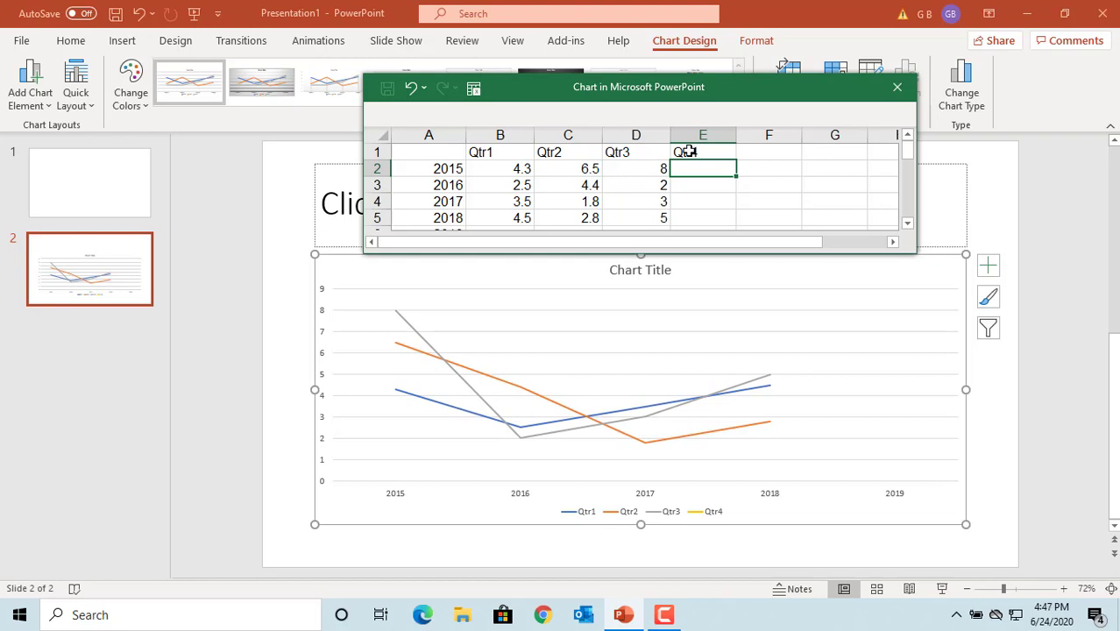
{"action": "type", "text": "7"}
{"action": "key", "text": "Return"}
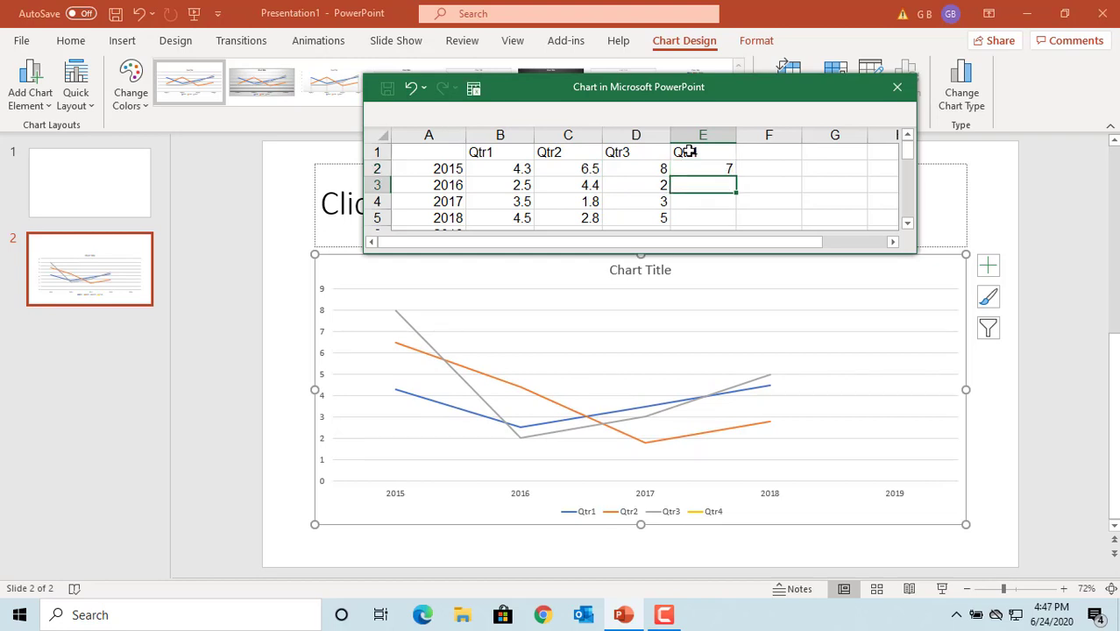
- Set the 2016 Qtr3 value to 5.4 and Qtr4 to 3.9
{"action": "key", "text": "Left"}
{"action": "key", "text": "Left"}
{"action": "key", "text": "Right"}
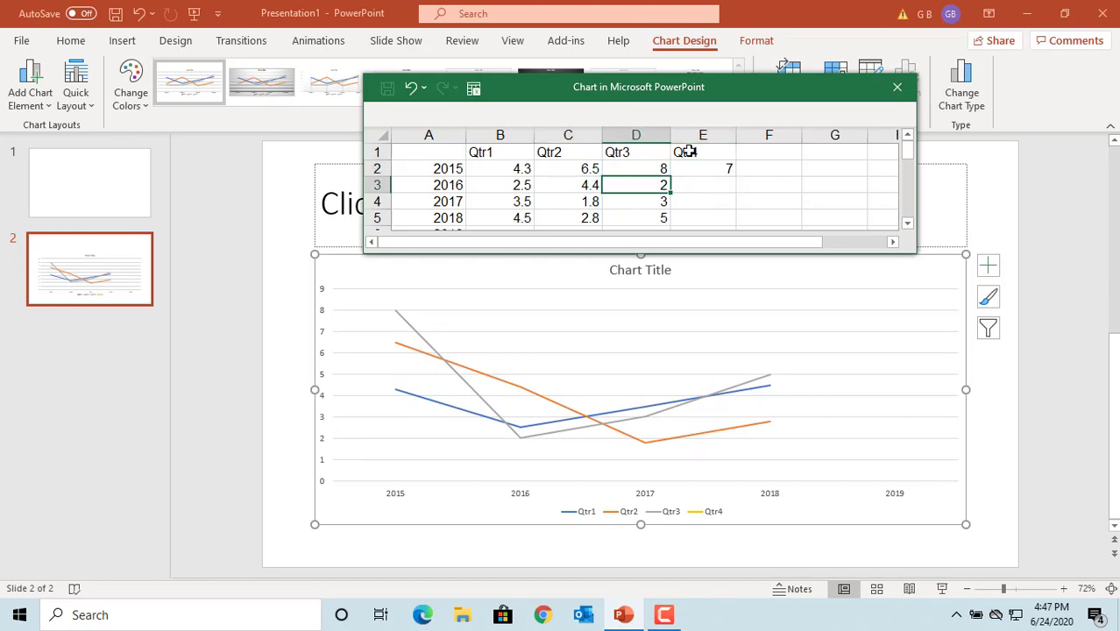
{"action": "type", "text": "5.4"}
{"action": "key", "text": "Tab"}
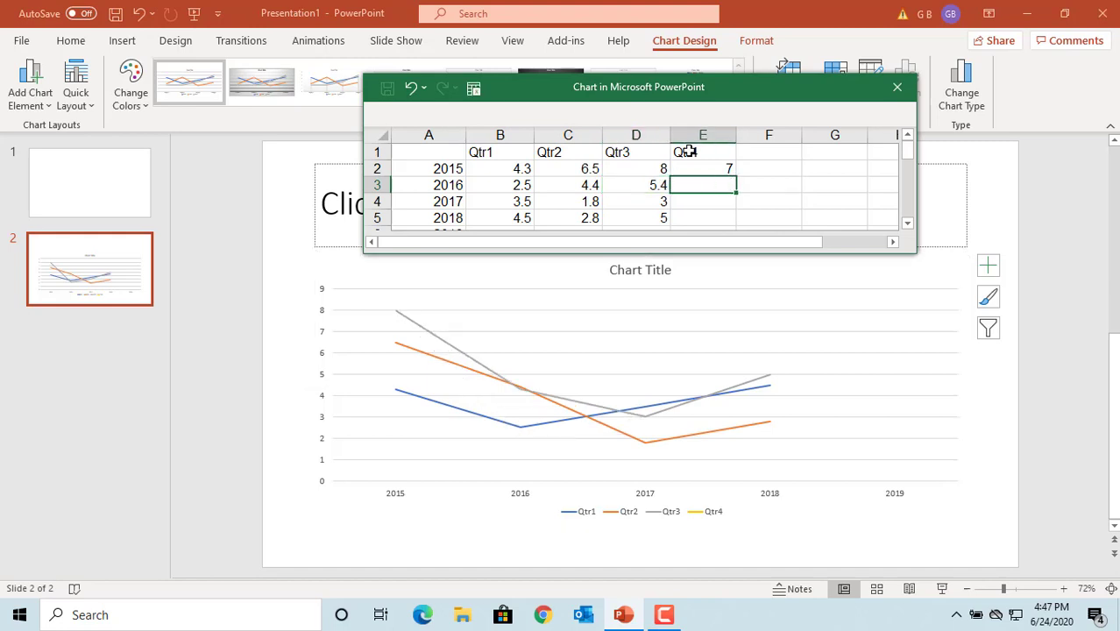
{"action": "type", "text": "3"}
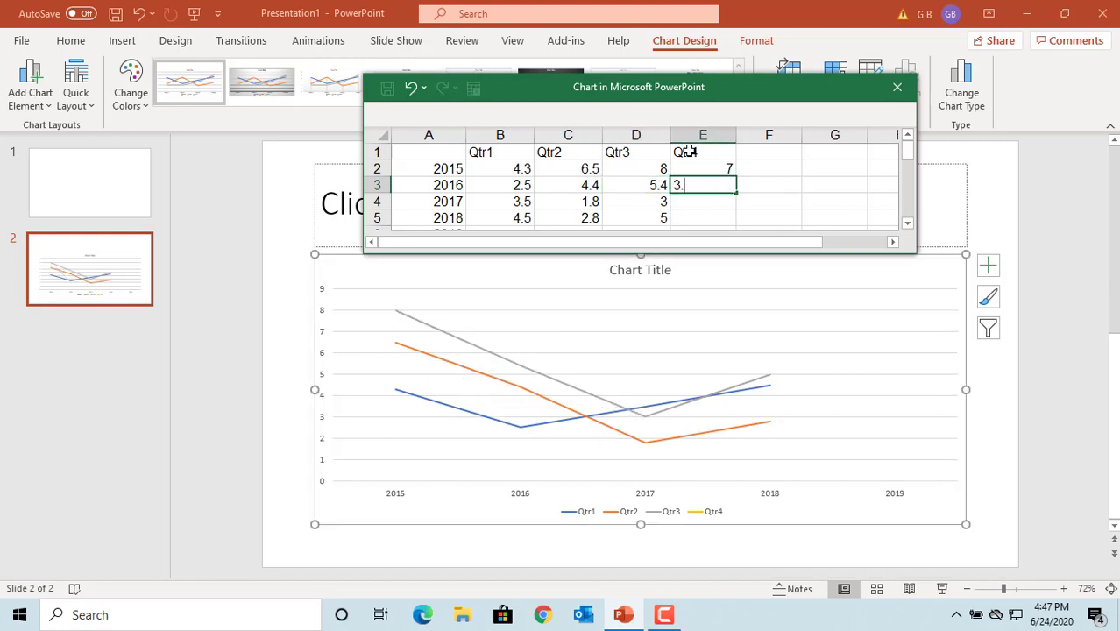
{"action": "type", "text": ".9"}
{"action": "key", "text": "Return"}
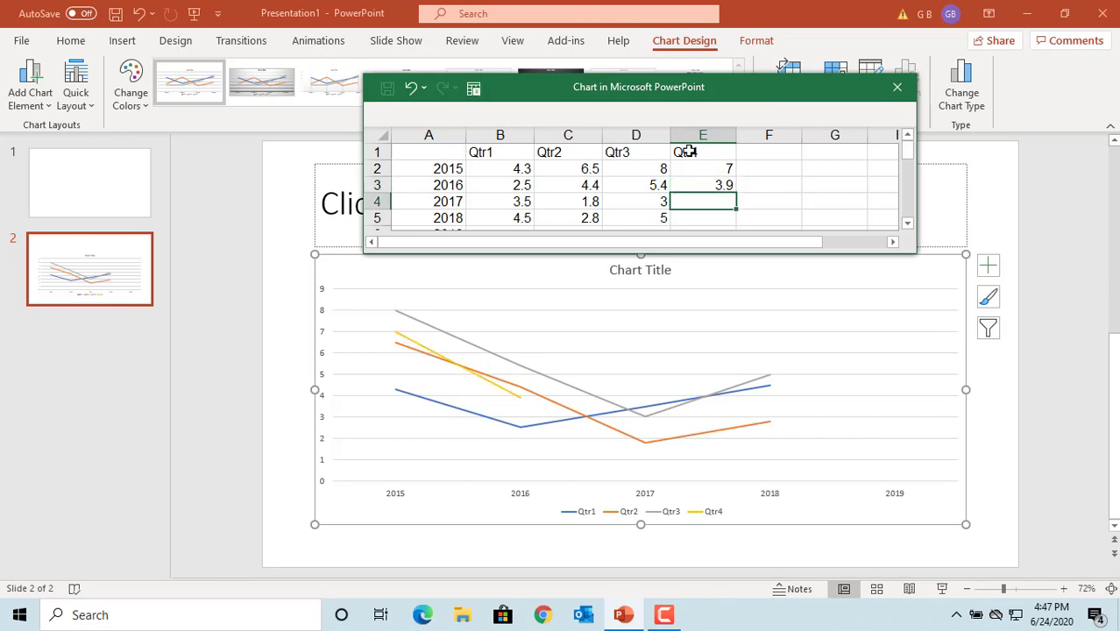
- Enter Qtr4 values 4.5 for 2017 and 7.3 for 2018
{"action": "key", "text": "Left"}
{"action": "key", "text": "Right"}
{"action": "type", "text": "4.5"}
{"action": "key", "text": "Return"}
{"action": "key", "text": "Left"}
{"action": "key", "text": "Right"}
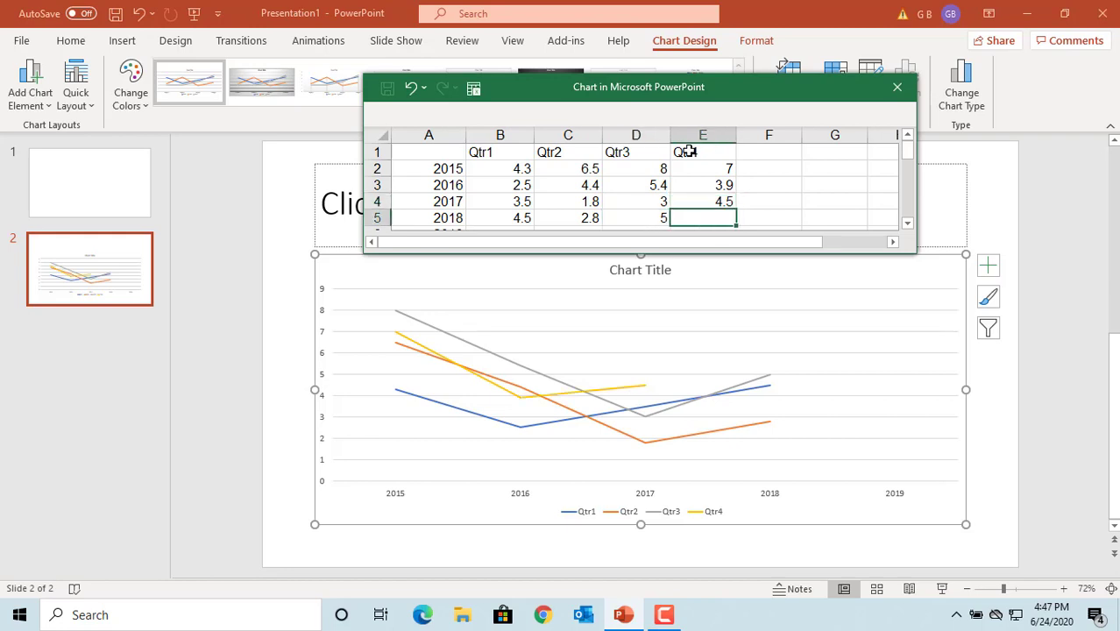
{"action": "type", "text": "7.3"}
{"action": "key", "text": "Return"}
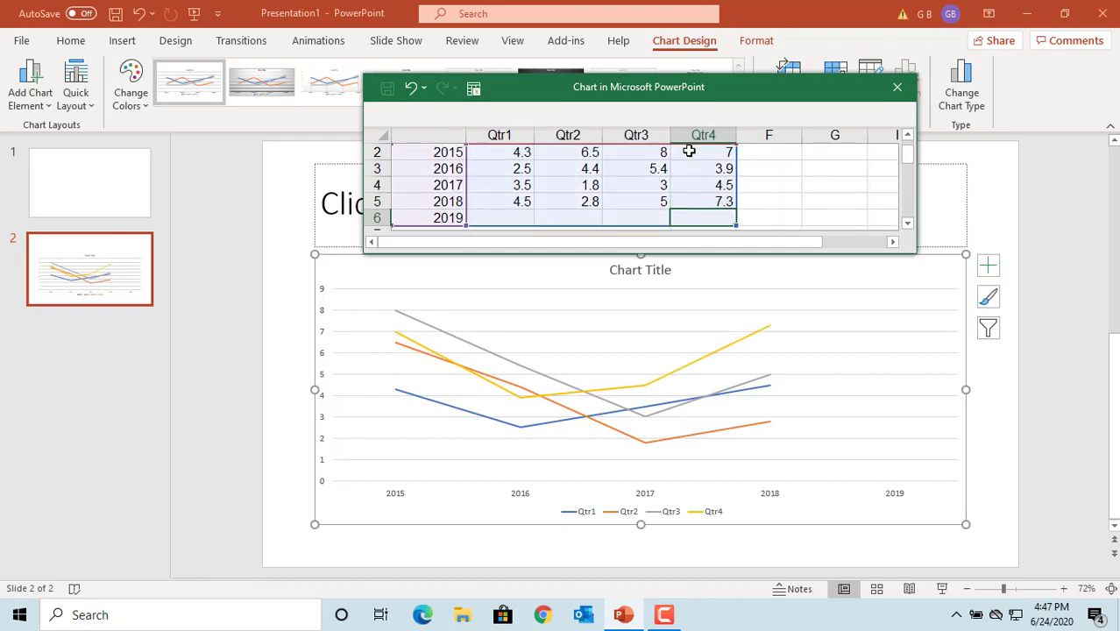
- Fill the 2019 row with 3, 4, 5 and 6 for Qtr1 through Qtr4
{"action": "key", "text": "Left"}
{"action": "key", "text": "Left"}
{"action": "key", "text": "Left"}
{"action": "type", "text": "3\t4"}
{"action": "key", "text": "Tab"}
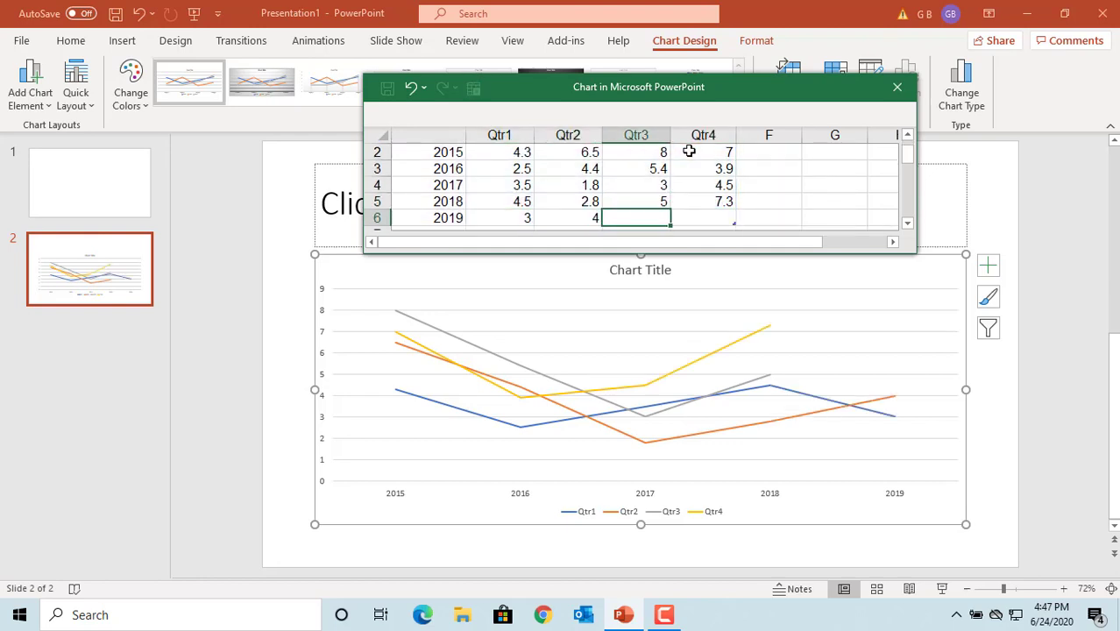
{"action": "type", "text": "5"}
{"action": "key", "text": "Tab"}
{"action": "type", "text": "6"}
{"action": "key", "text": "ctrl+Return"}
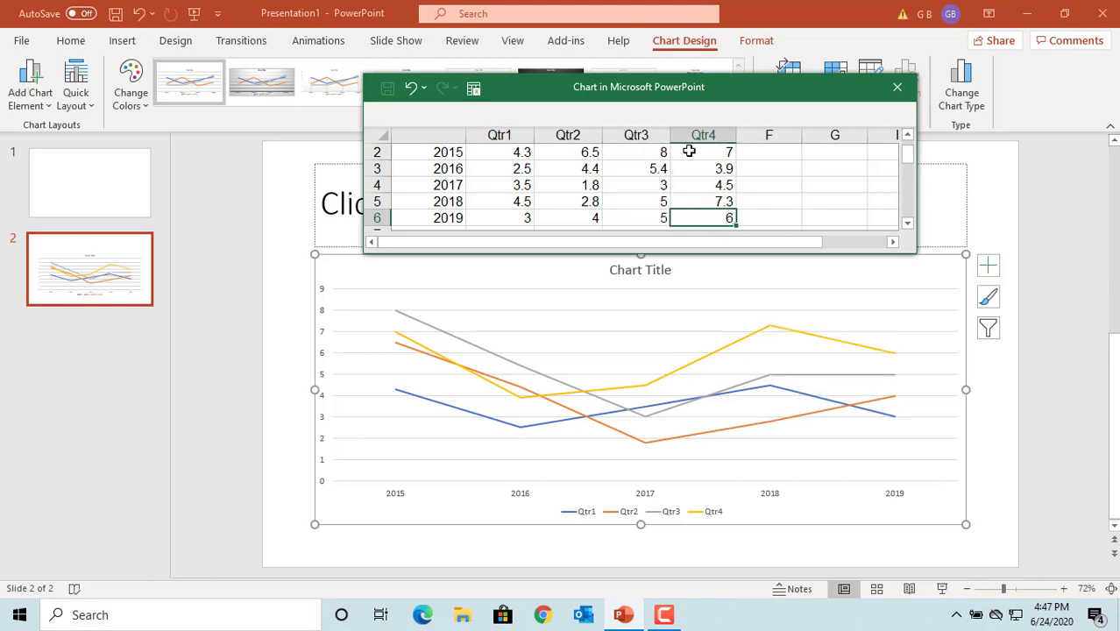
{"action": "left_click", "coordinate": [896, 87]}
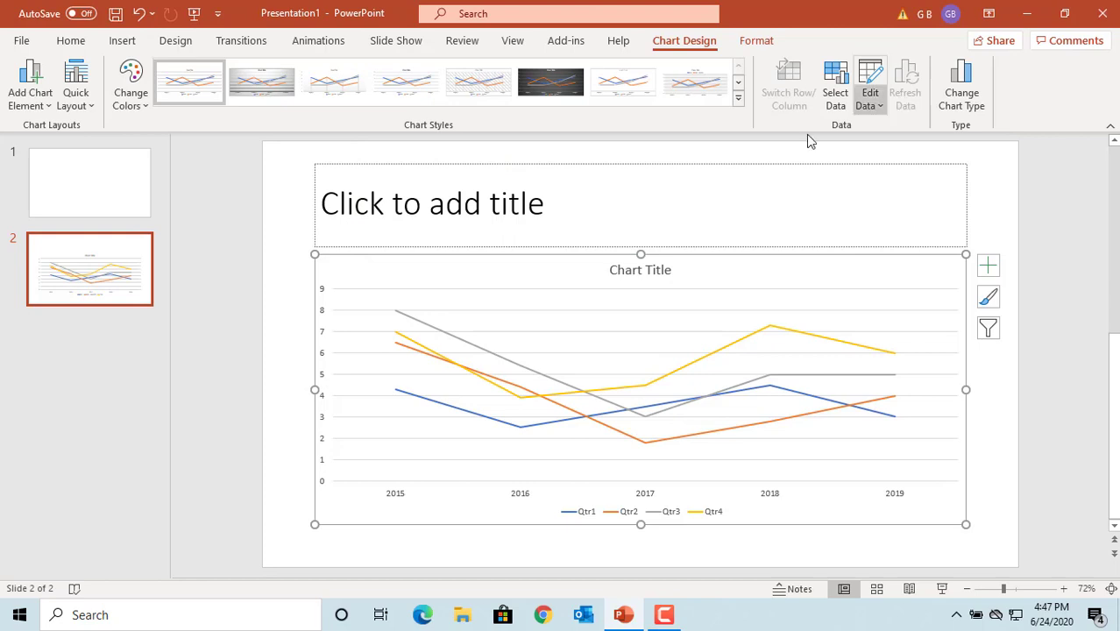
{"action": "left_click", "coordinate": [504, 558]}
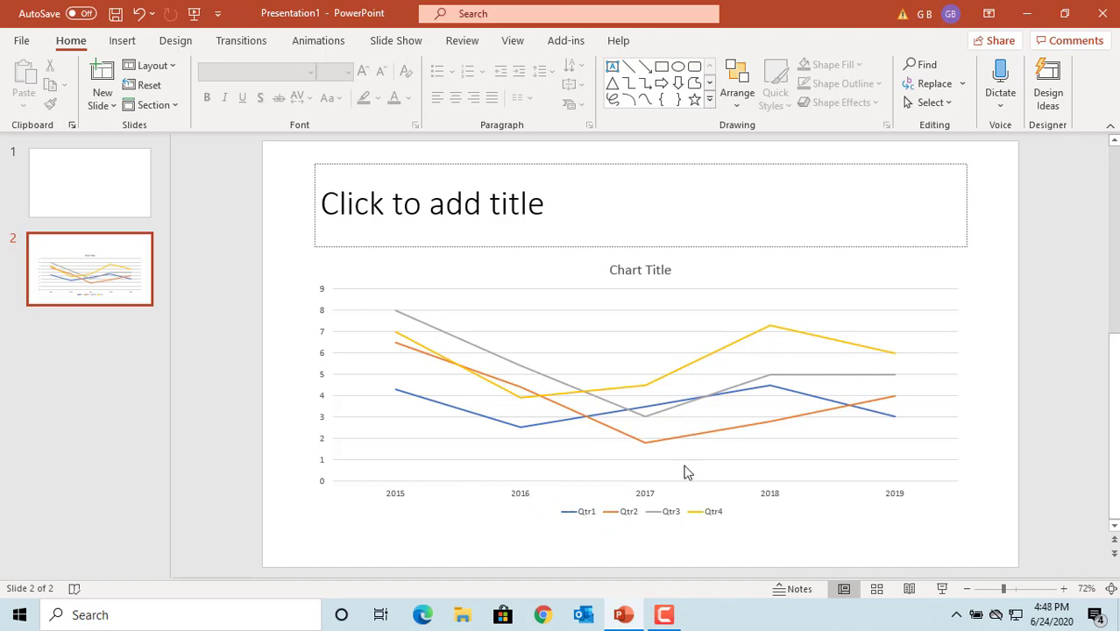
{"action": "left_click", "coordinate": [619, 327]}
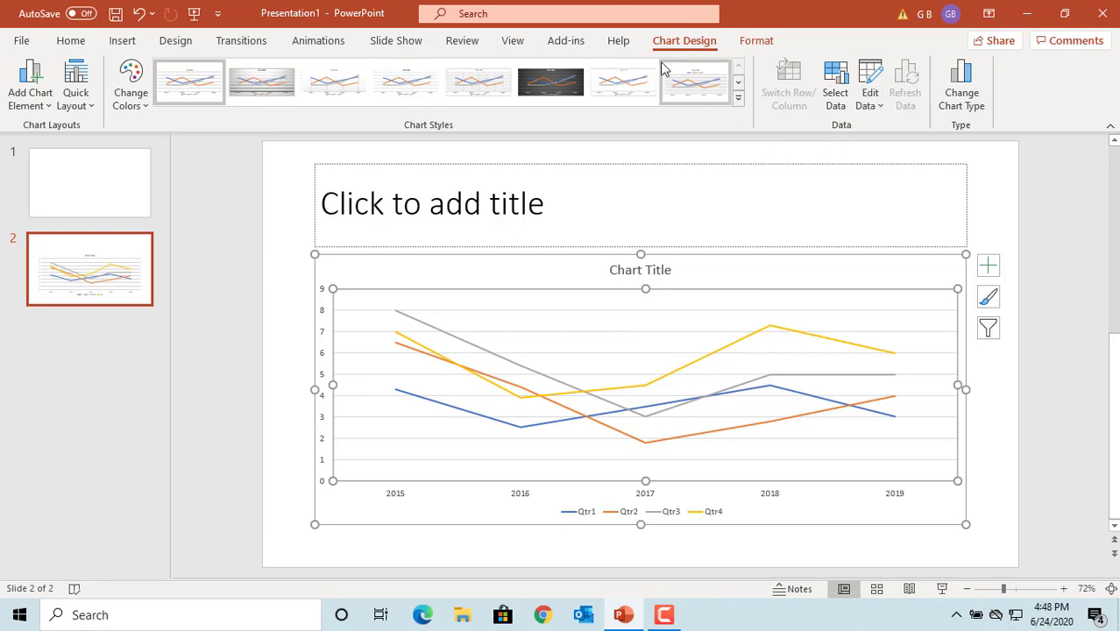
{"action": "left_click", "coordinate": [879, 106]}
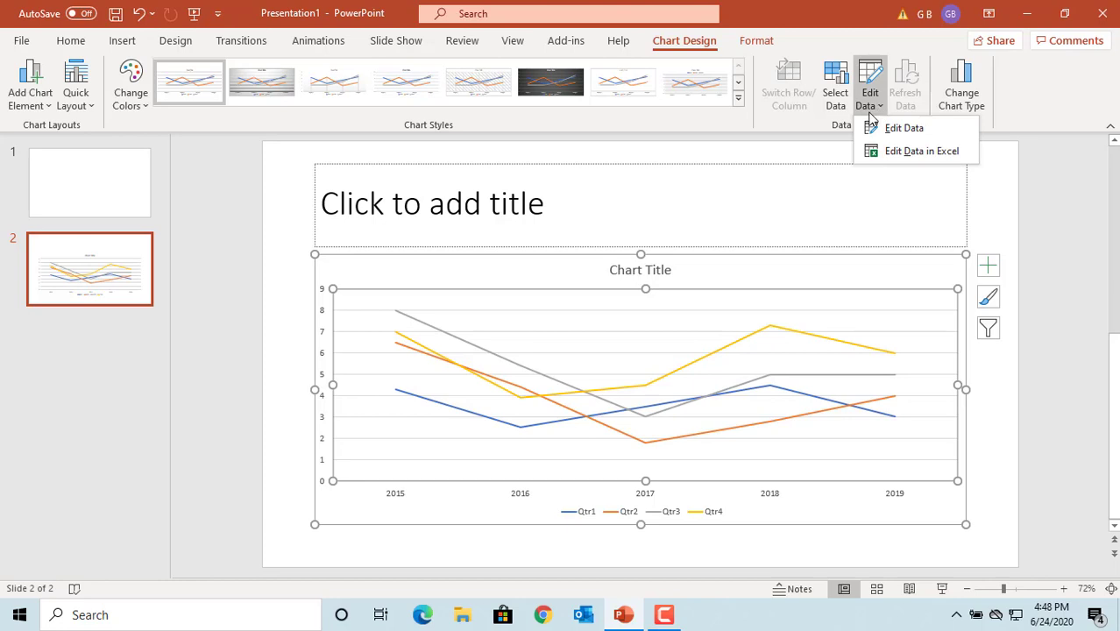
{"action": "left_click", "coordinate": [904, 129]}
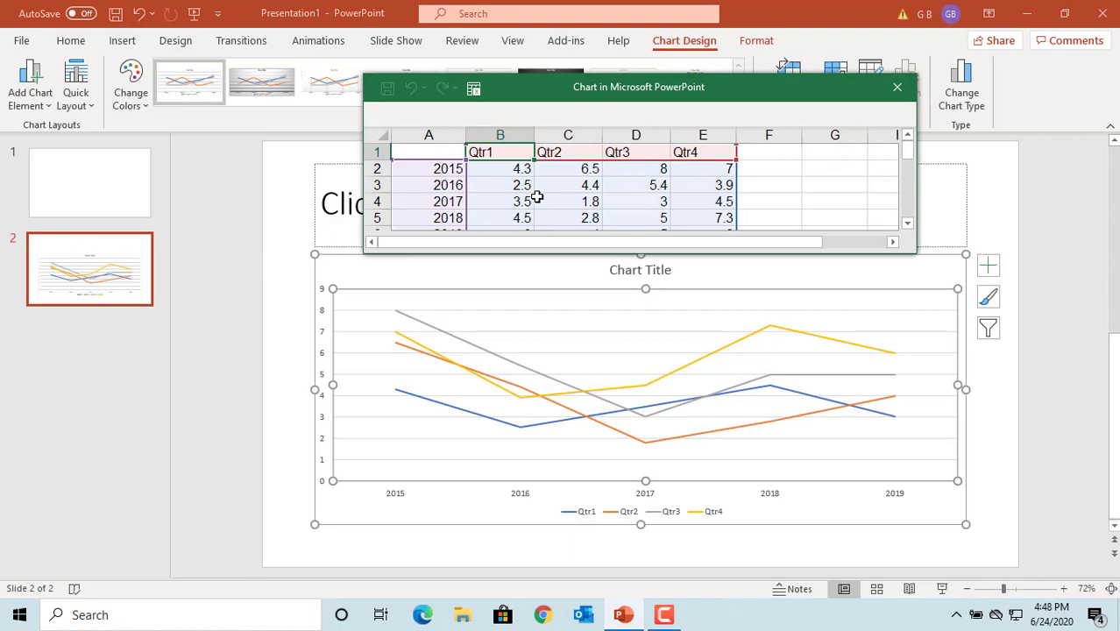
{"action": "left_click", "coordinate": [895, 90]}
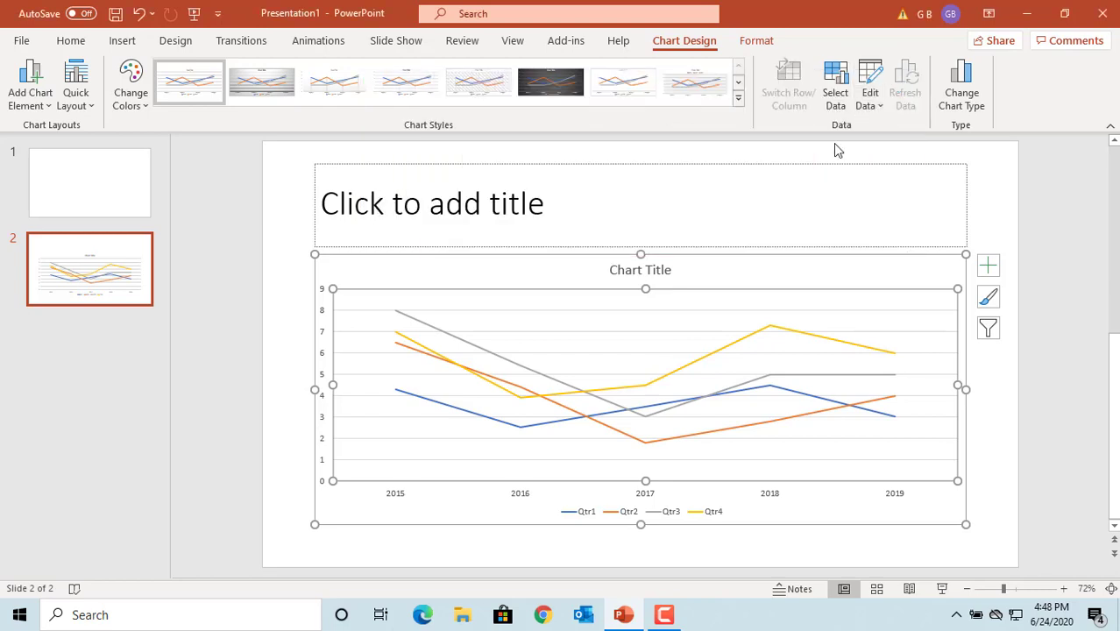
{"action": "left_click", "coordinate": [871, 104]}
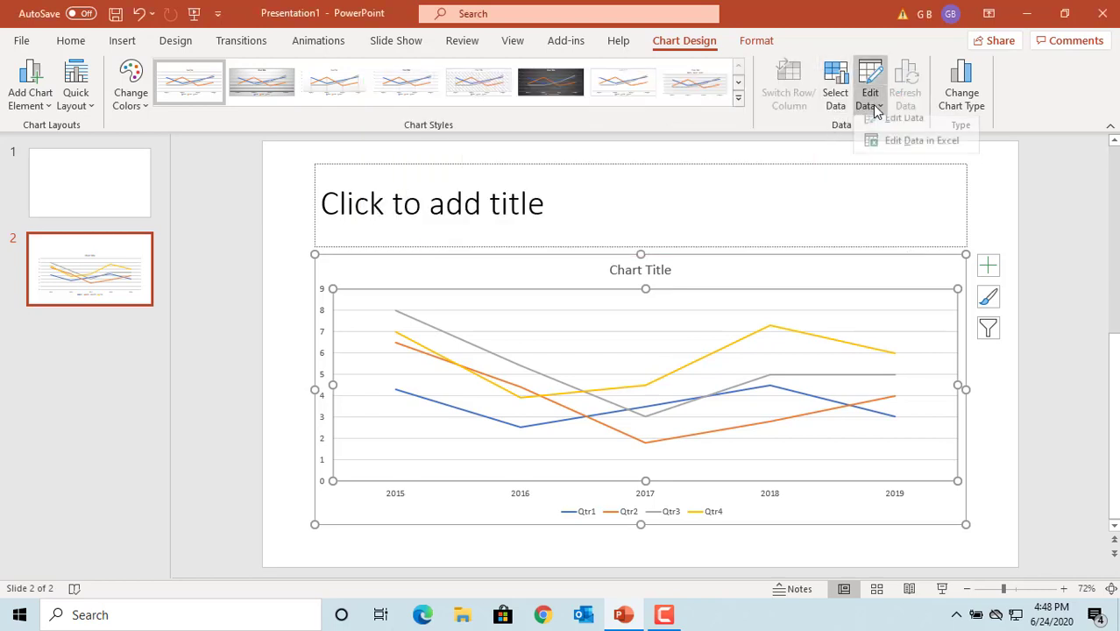
{"action": "left_click", "coordinate": [910, 154]}
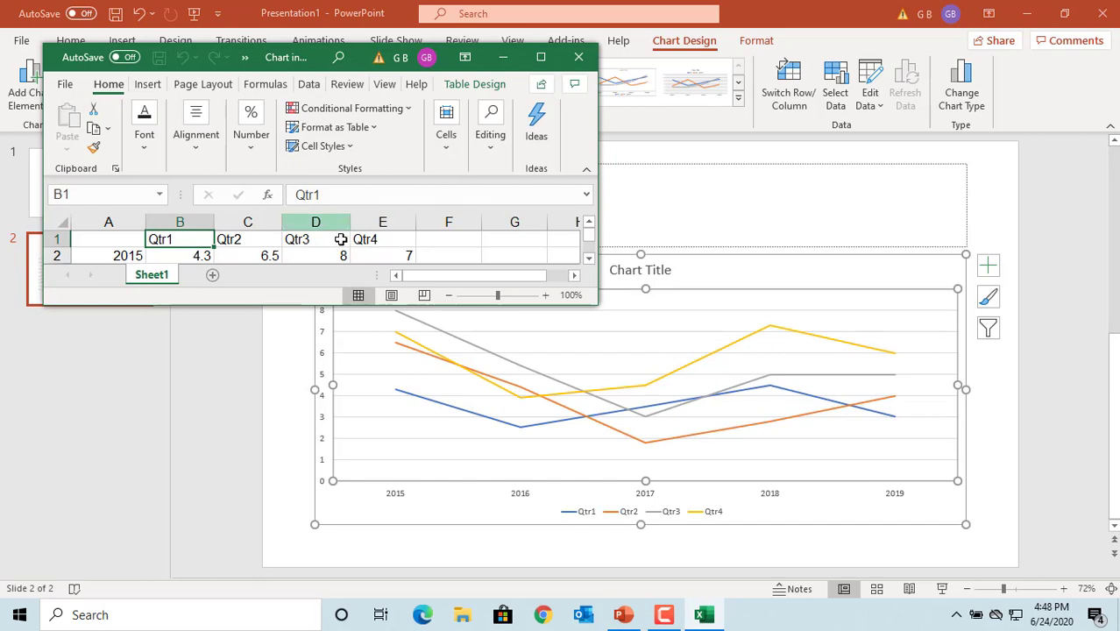
{"action": "left_click", "coordinate": [588, 259]}
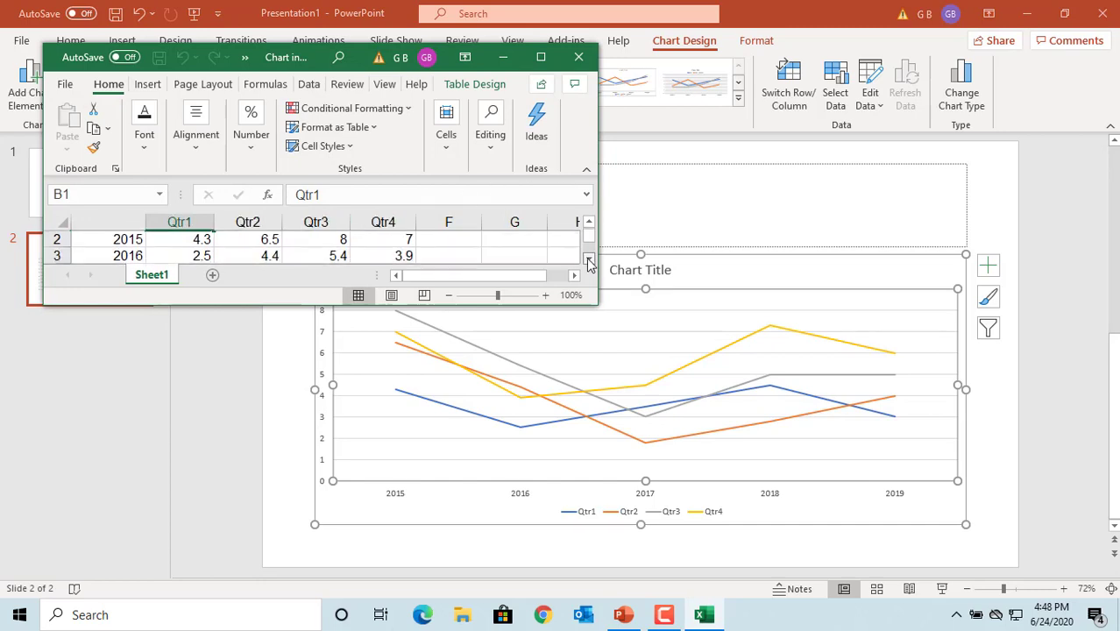
{"action": "left_click", "coordinate": [588, 259]}
{"action": "left_click", "coordinate": [588, 259]}
{"action": "left_click", "coordinate": [588, 259]}
{"action": "left_click", "coordinate": [588, 259]}
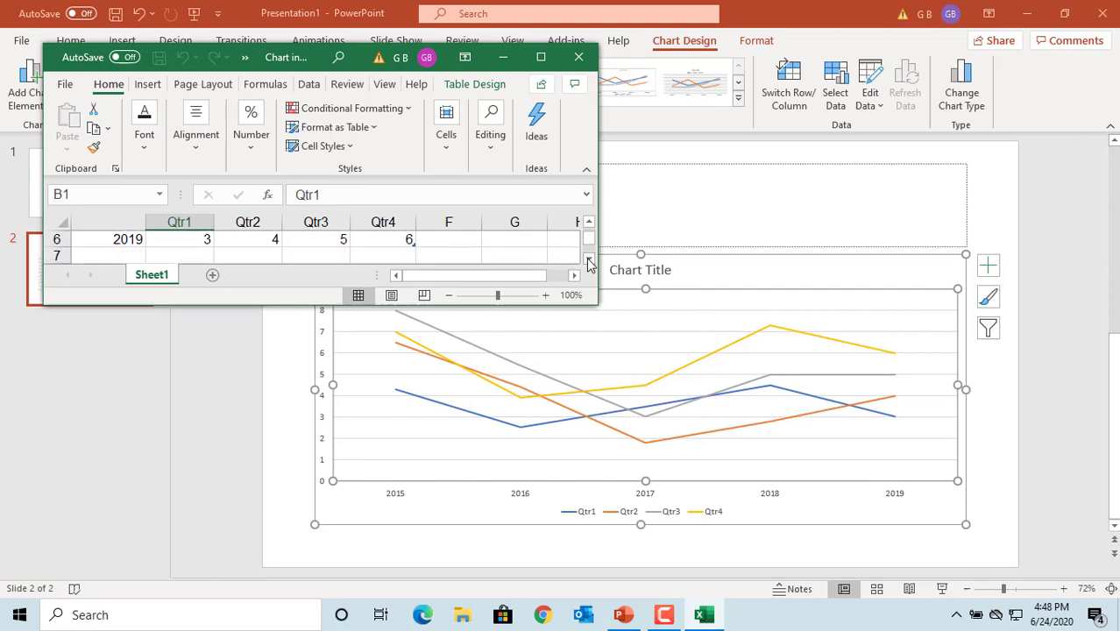
{"action": "left_click", "coordinate": [578, 58]}
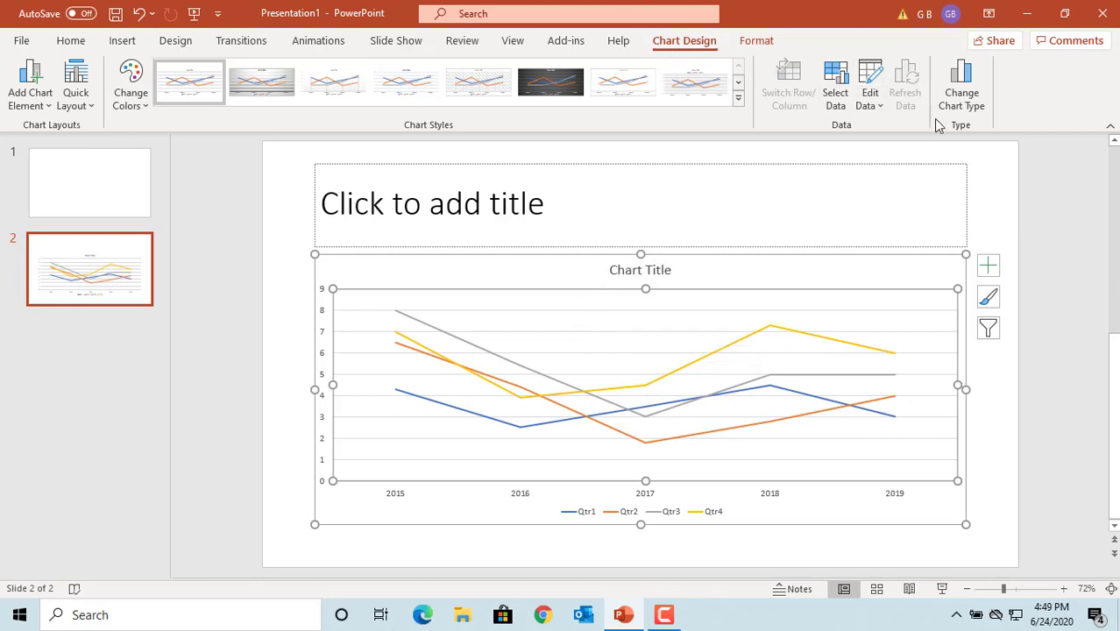
- Change the chart type to Clustered Column after previewing the other column variants
{"action": "left_click", "coordinate": [964, 102]}
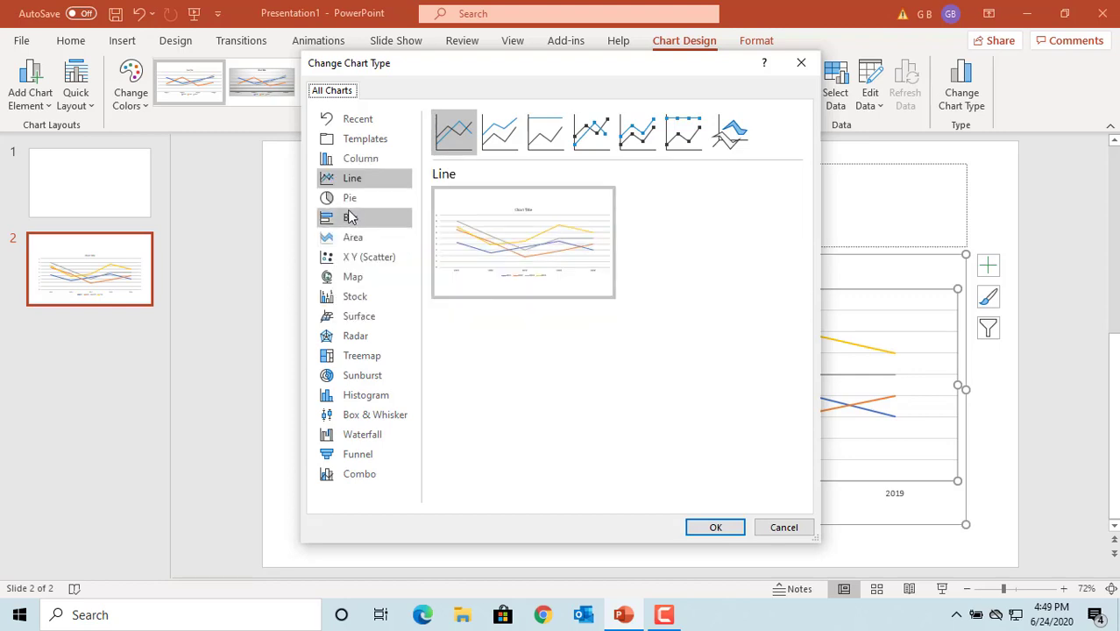
{"action": "left_click", "coordinate": [368, 163]}
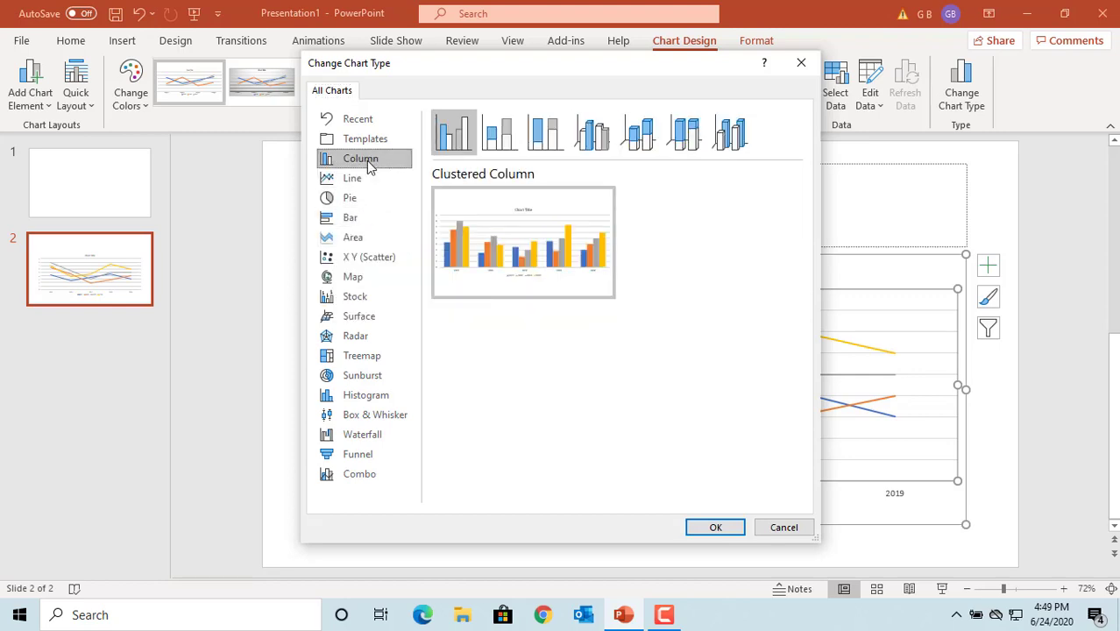
{"action": "left_click", "coordinate": [499, 141]}
{"action": "left_click", "coordinate": [552, 148]}
{"action": "left_click", "coordinate": [599, 150]}
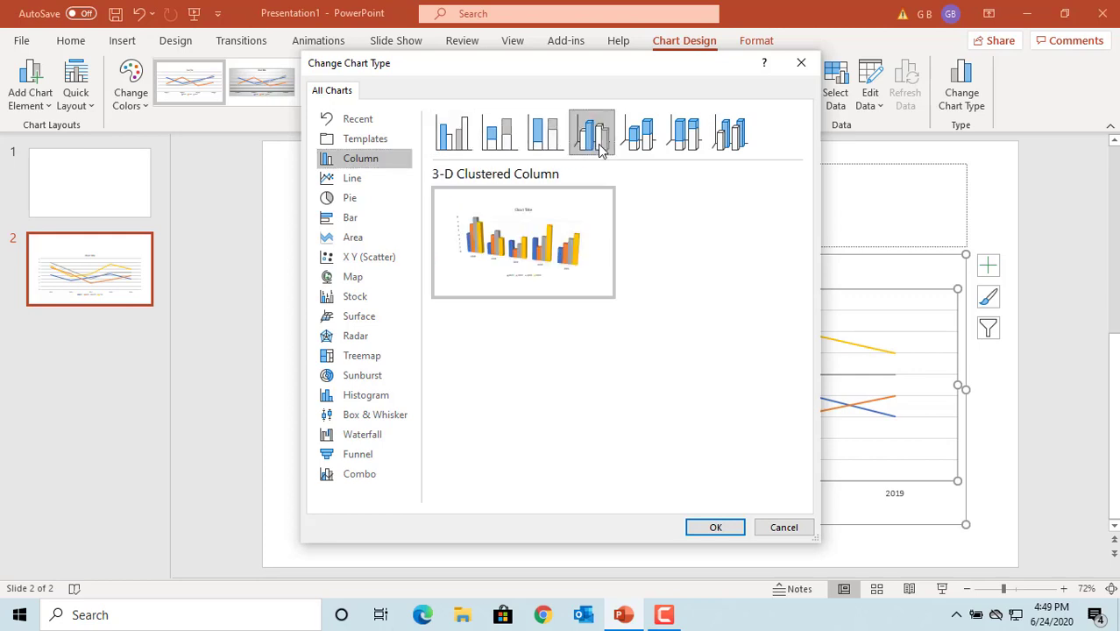
{"action": "left_click", "coordinate": [455, 147]}
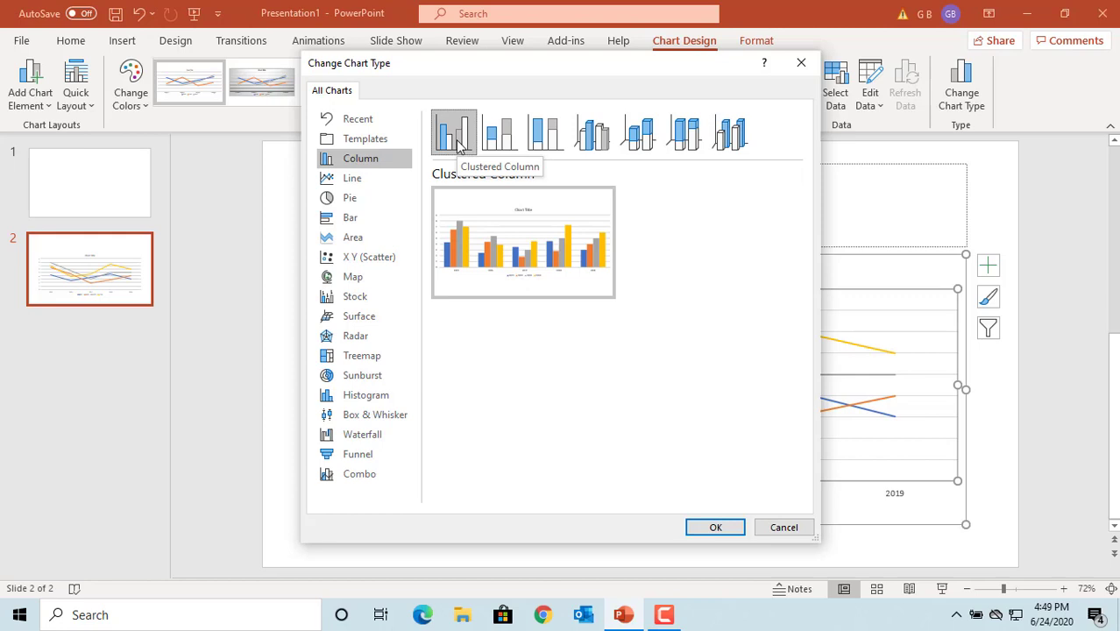
{"action": "left_click", "coordinate": [715, 527]}
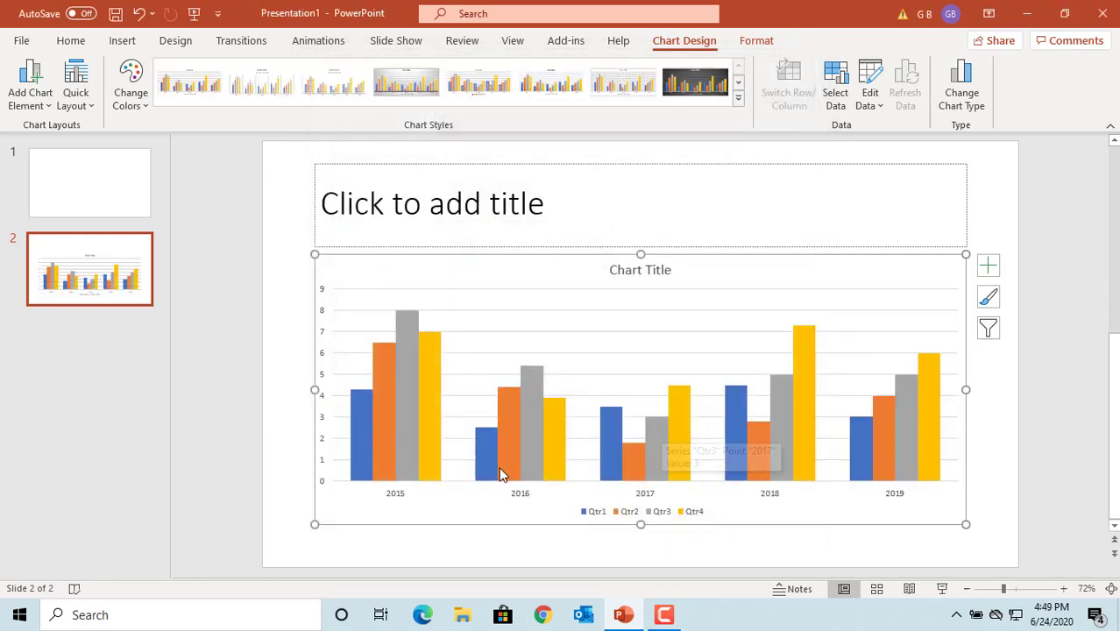
{"action": "mouse_move", "coordinate": [410, 391]}
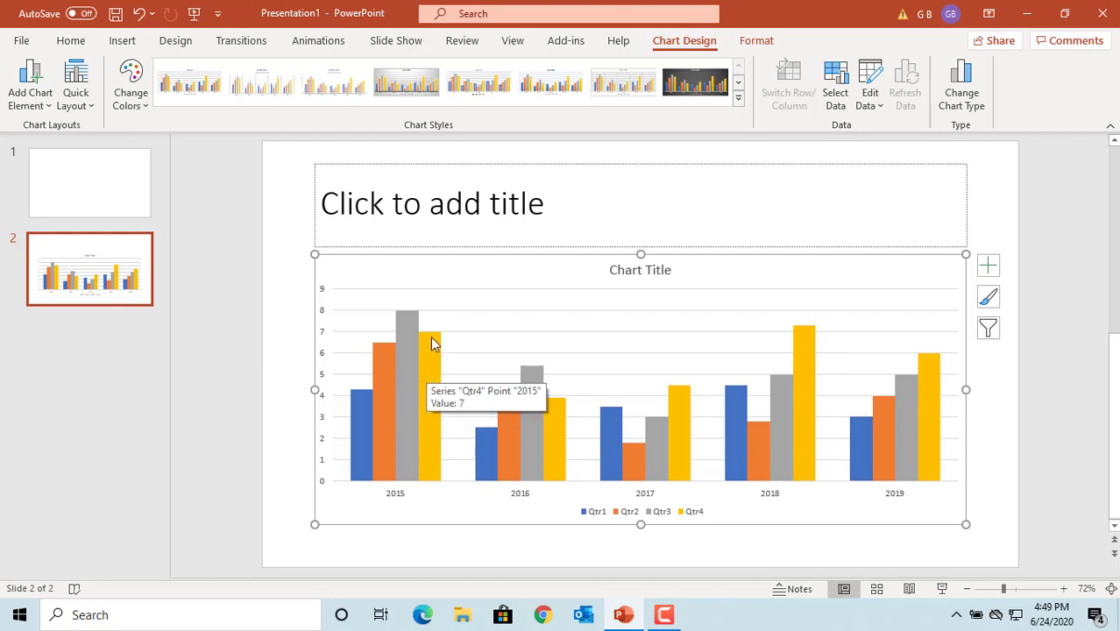